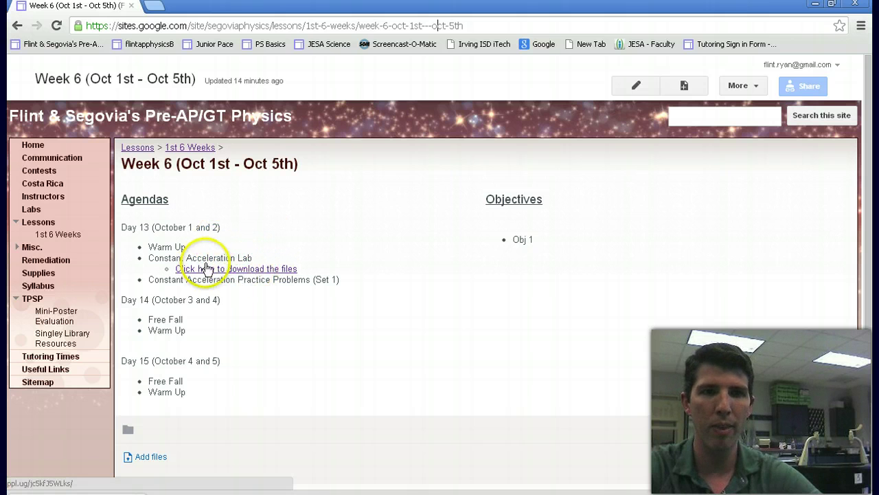
Open the lab file share and download the Constant Acceleration Student handout.
{"action": "left_click", "coordinate": [207, 268]}
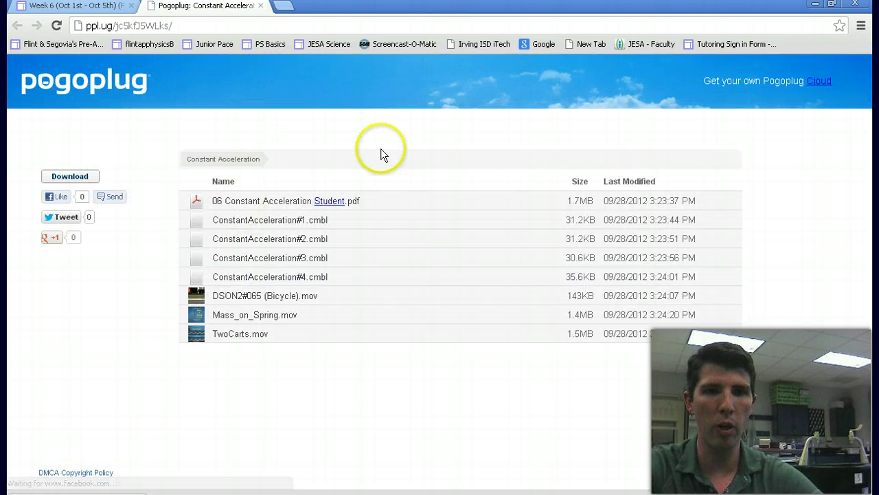
{"action": "mouse_move", "coordinate": [735, 204]}
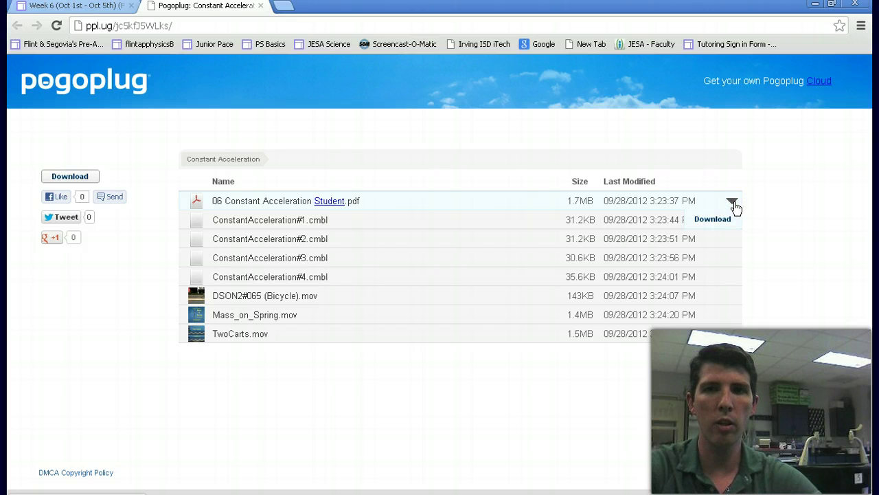
{"action": "left_click", "coordinate": [713, 224]}
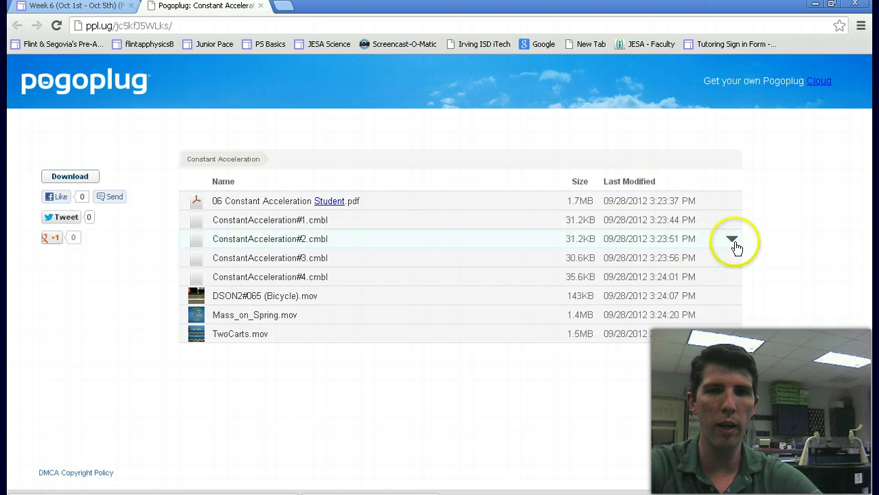
Download ConstantAcceleration#1 through #4 .cmbl files.
{"action": "left_click", "coordinate": [732, 221]}
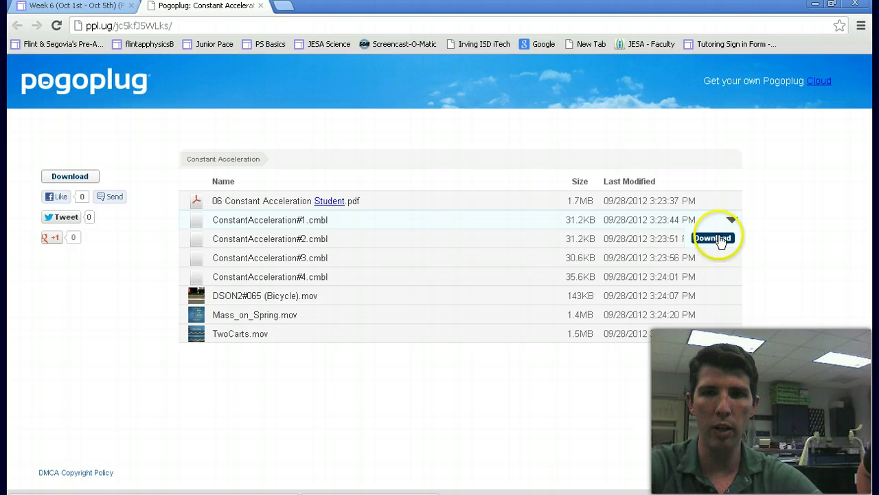
{"action": "left_click", "coordinate": [719, 239]}
{"action": "left_click", "coordinate": [733, 239]}
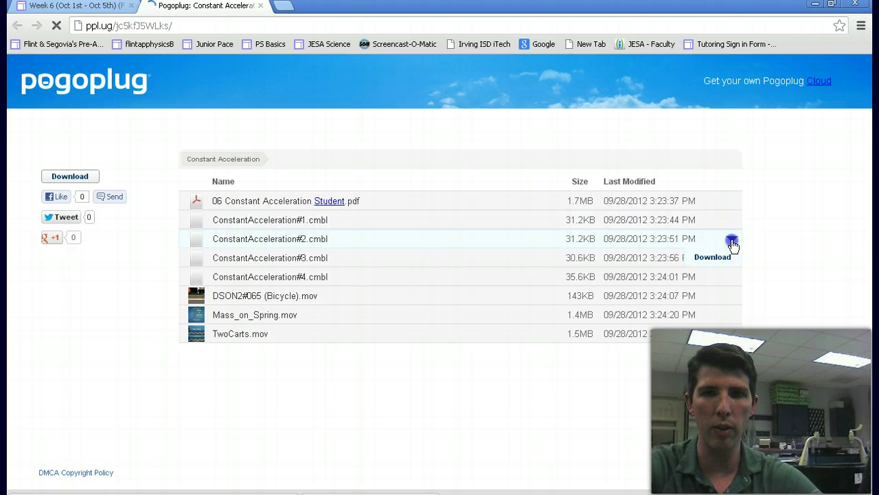
{"action": "left_click", "coordinate": [714, 259]}
{"action": "left_click", "coordinate": [732, 258]}
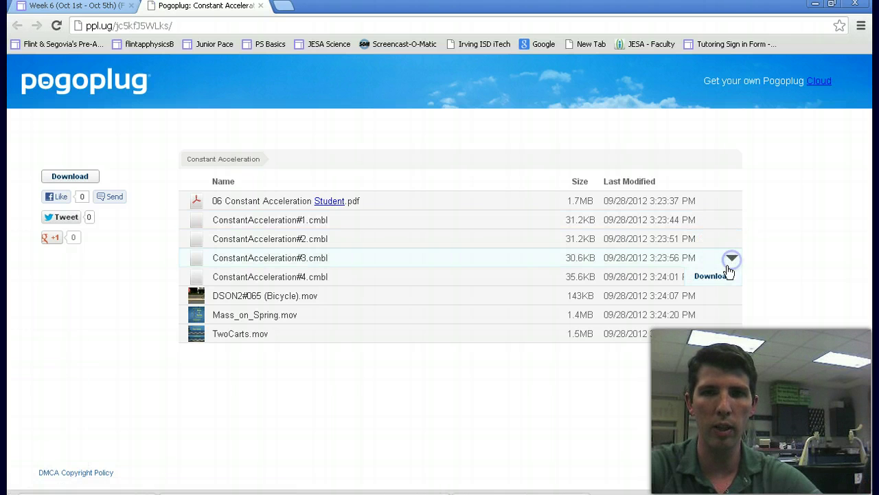
{"action": "left_click", "coordinate": [718, 278]}
{"action": "left_click", "coordinate": [732, 278]}
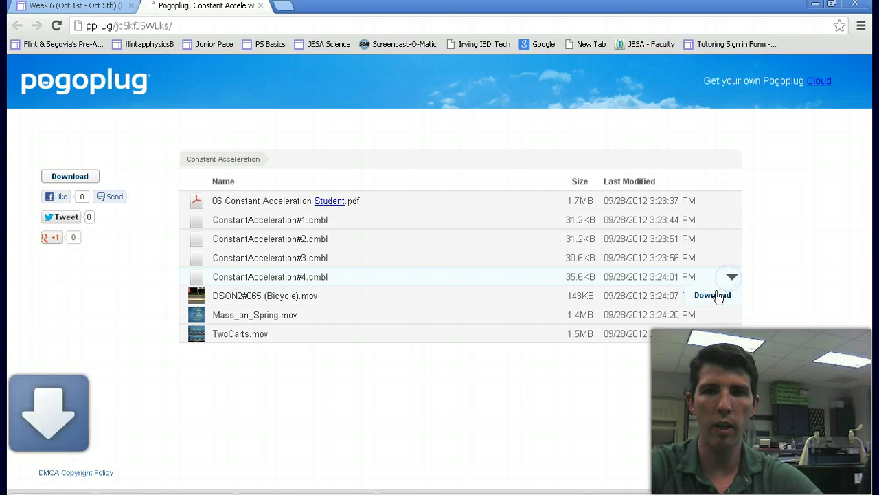
{"action": "left_click", "coordinate": [712, 294]}
Download the bicycle and Mass_on_Spring videos, then close the Pogoplug share tab.
{"action": "left_click", "coordinate": [731, 296]}
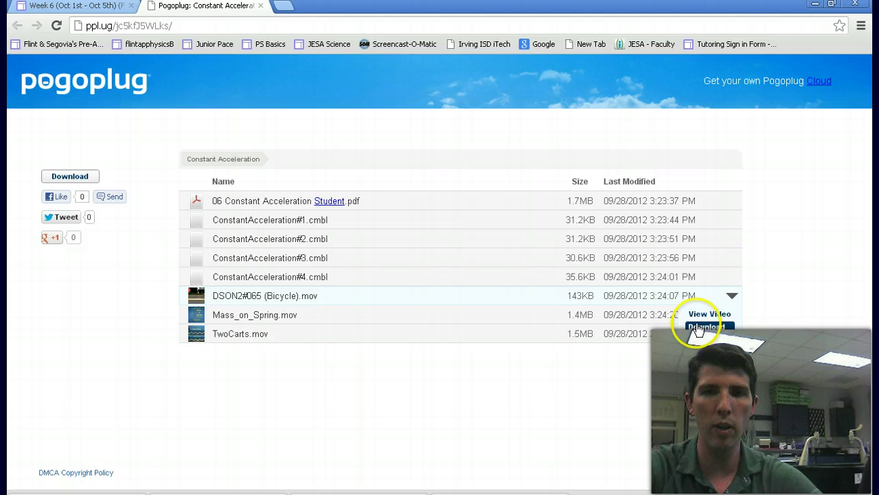
{"action": "left_click", "coordinate": [697, 333]}
{"action": "left_click", "coordinate": [731, 315]}
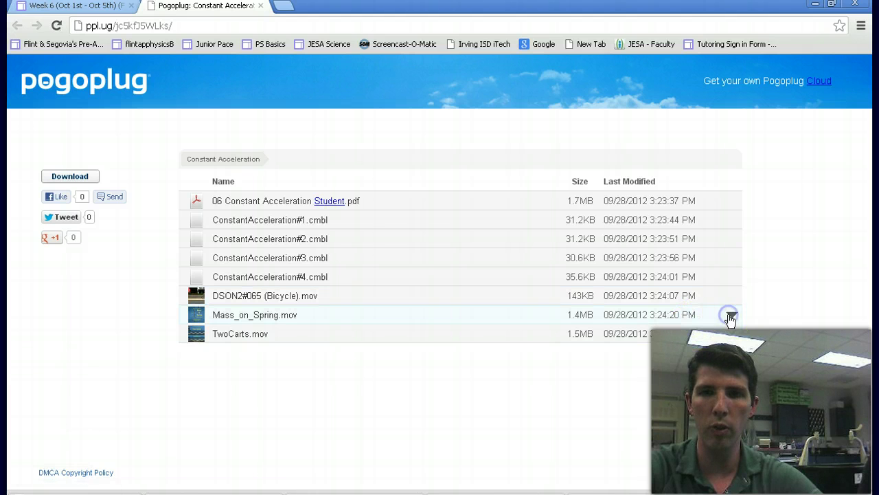
{"action": "left_click", "coordinate": [701, 345]}
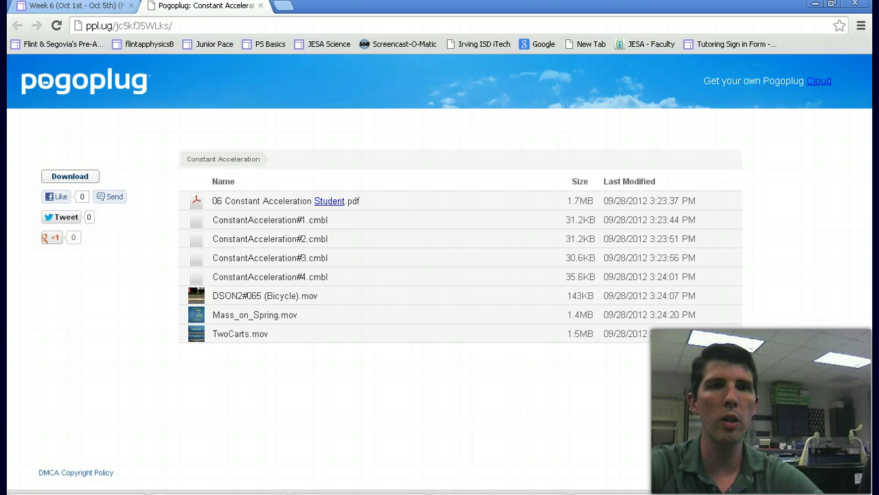
{"action": "left_click", "coordinate": [261, 6]}
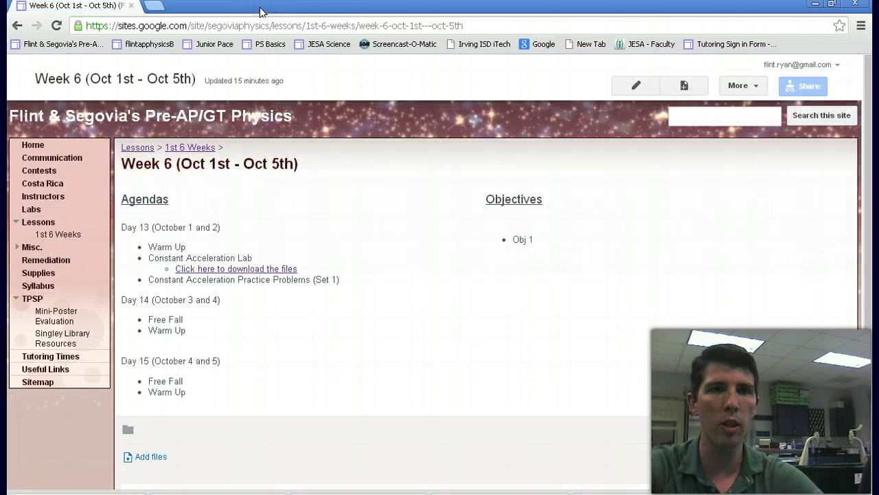
Minimize Chrome and open the desktop Vernier Constant Acc folder with the downloaded files.
{"action": "left_click", "coordinate": [816, 6]}
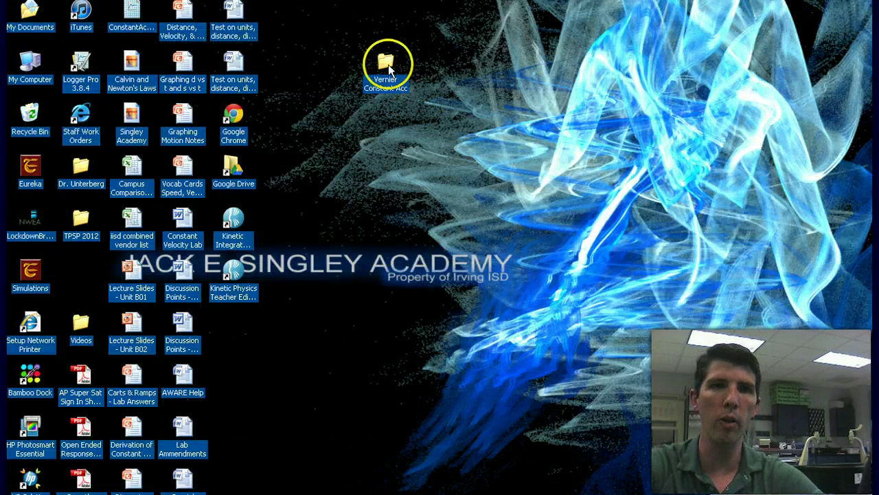
{"action": "left_click_drag", "start_coordinate": [387, 66], "coordinate": [386, 118]}
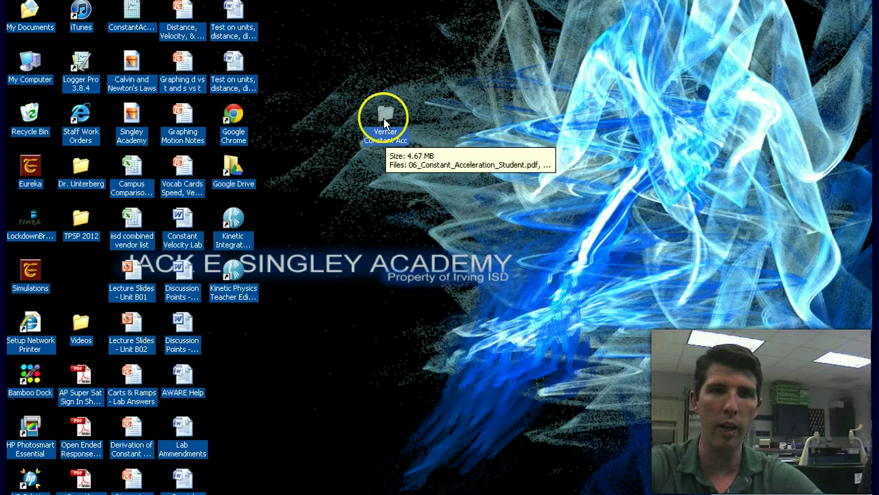
{"action": "double_click", "coordinate": [384, 115]}
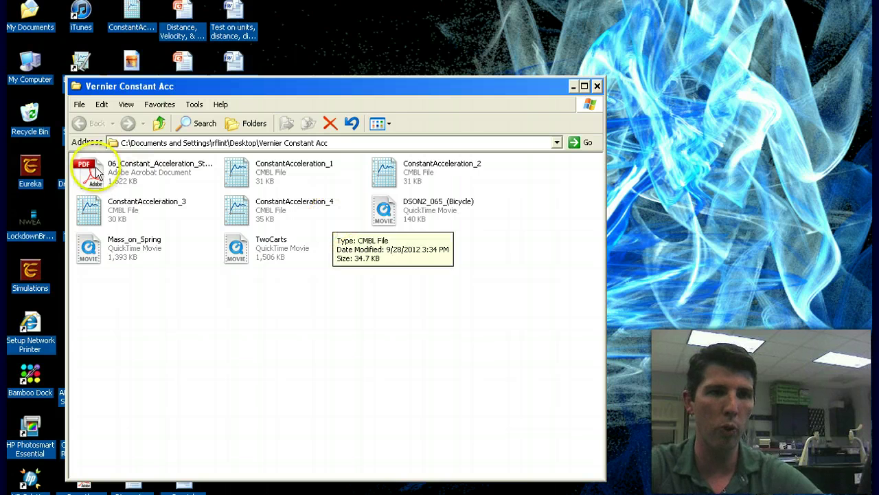
Open ConstantAcceleration_1.cmbl and select its Two Carts video.
{"action": "left_click", "coordinate": [234, 182]}
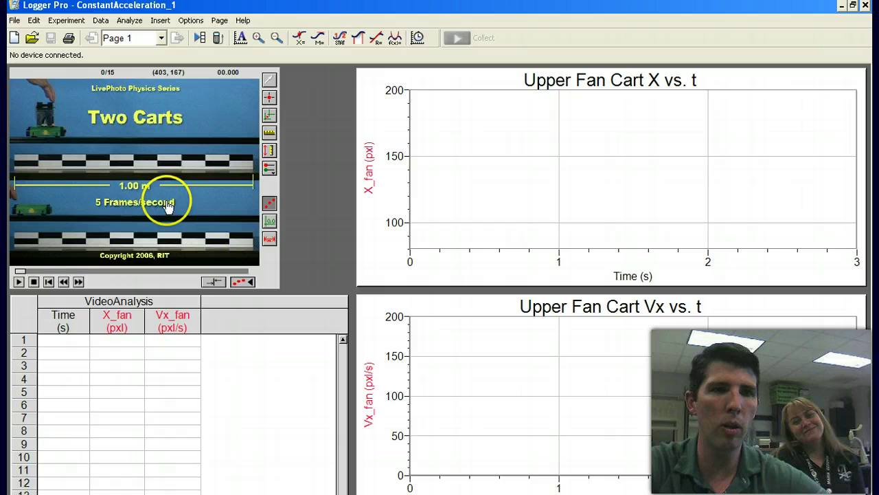
{"action": "left_click", "coordinate": [231, 242]}
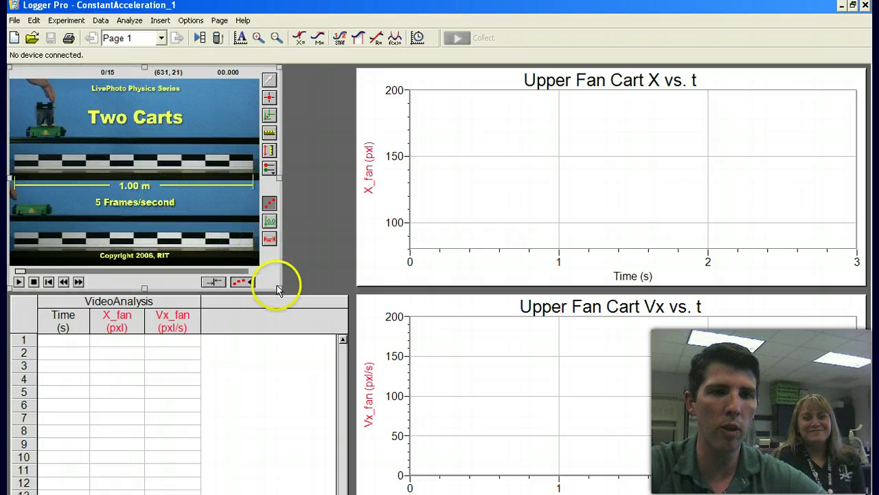
Enlarge the Two Carts video to fill most of the page and play it twice from the start.
{"action": "left_click_drag", "start_coordinate": [332, 341], "coordinate": [557, 492]}
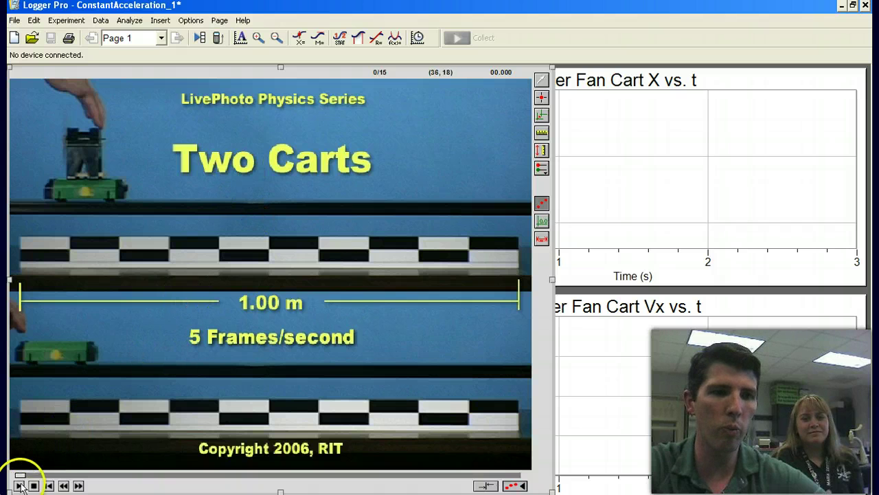
{"action": "left_click", "coordinate": [19, 486]}
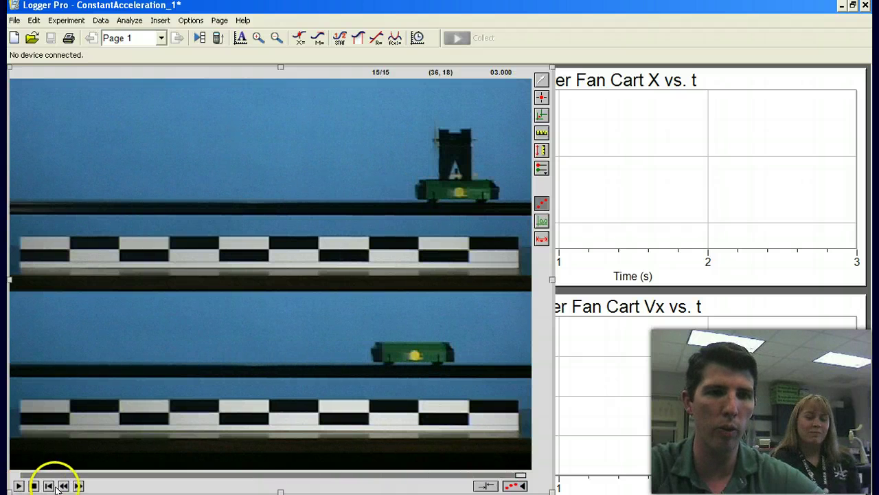
{"action": "left_click", "coordinate": [49, 485]}
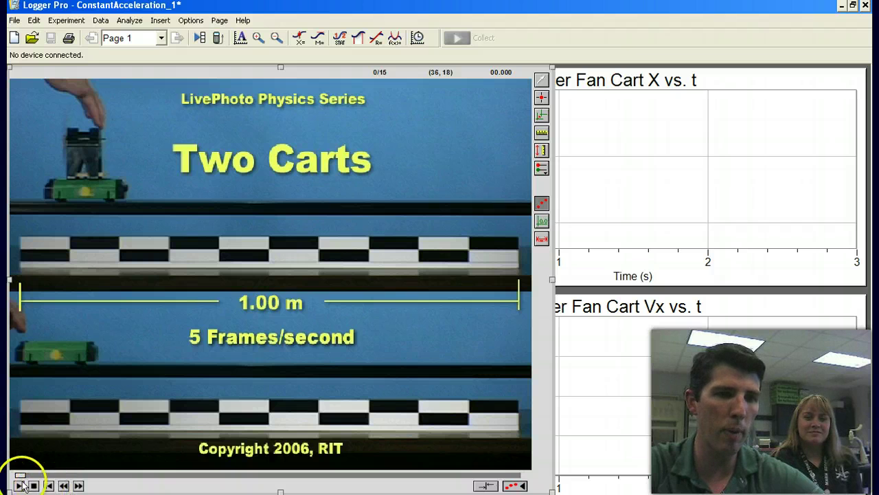
{"action": "left_click", "coordinate": [18, 486]}
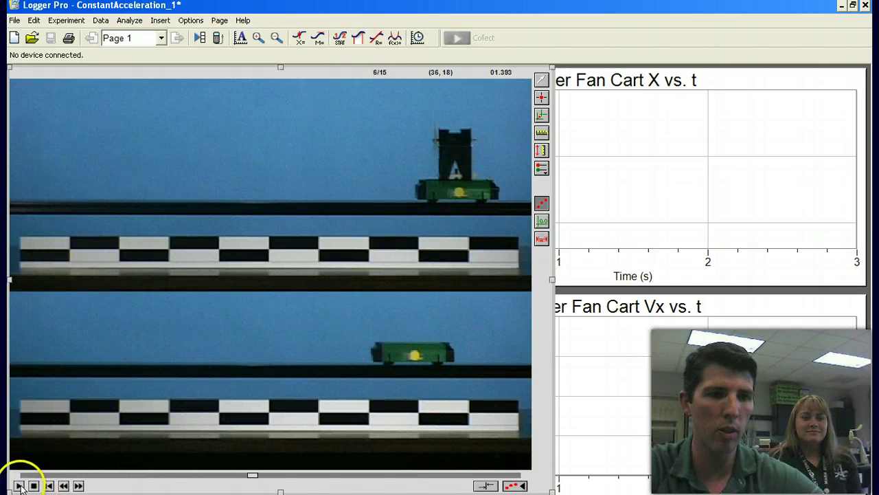
{"action": "left_click", "coordinate": [49, 485]}
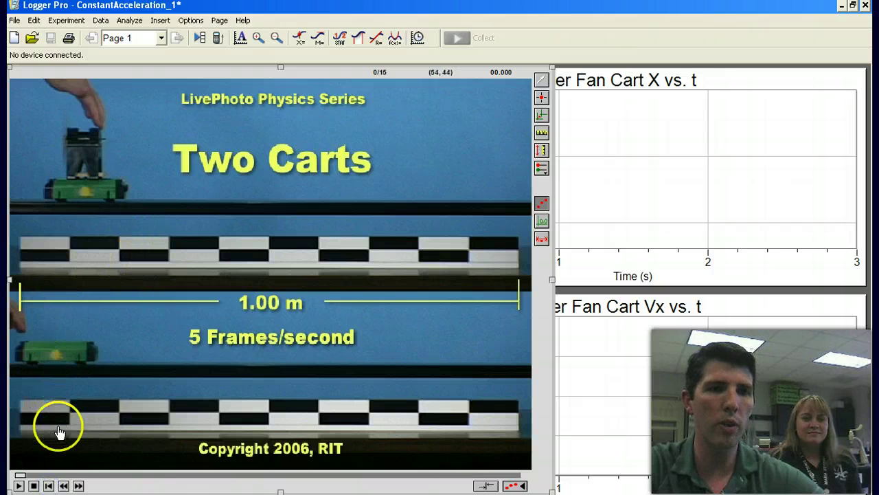
Step the movie forward nine frames, then back six frames.
{"action": "left_click", "coordinate": [79, 486]}
{"action": "left_click", "coordinate": [79, 485]}
{"action": "left_click", "coordinate": [79, 486]}
{"action": "left_click", "coordinate": [79, 485]}
{"action": "left_click", "coordinate": [79, 486]}
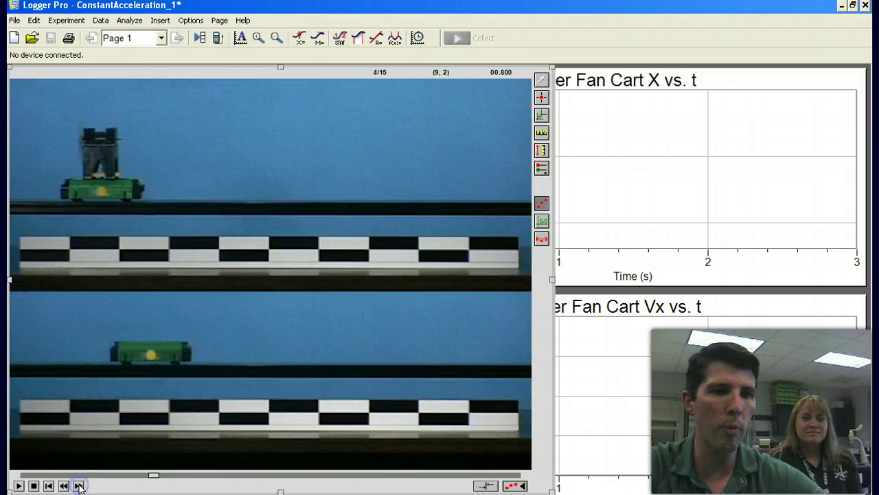
{"action": "left_click", "coordinate": [79, 486]}
{"action": "left_click", "coordinate": [79, 485]}
{"action": "left_click", "coordinate": [79, 485]}
{"action": "left_click", "coordinate": [79, 486]}
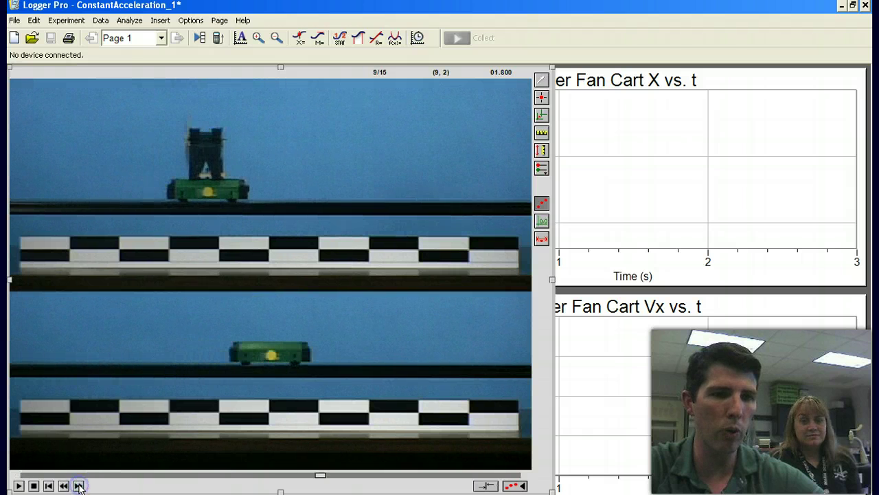
{"action": "left_click", "coordinate": [79, 486]}
{"action": "left_click", "coordinate": [79, 486]}
{"action": "left_click", "coordinate": [79, 486]}
{"action": "left_click", "coordinate": [79, 485]}
{"action": "left_click", "coordinate": [79, 486]}
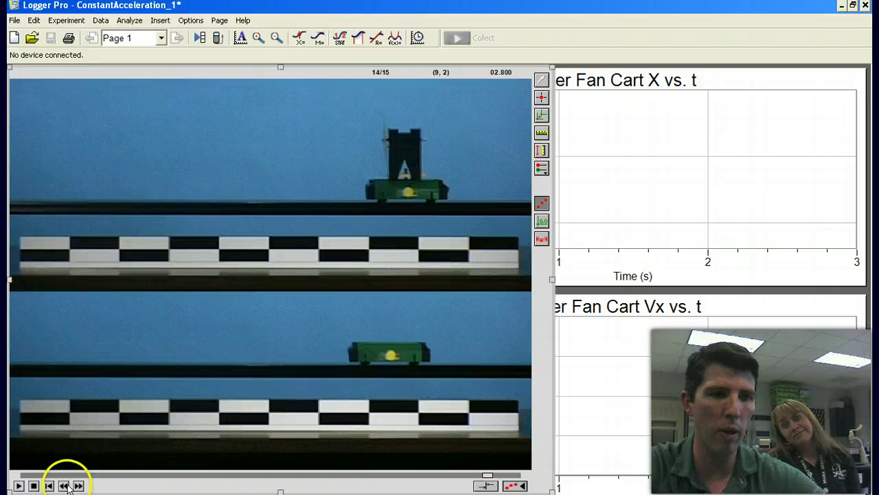
{"action": "left_click", "coordinate": [64, 486]}
{"action": "left_click", "coordinate": [64, 486]}
{"action": "left_click", "coordinate": [64, 485]}
{"action": "left_click", "coordinate": [64, 486]}
{"action": "left_click", "coordinate": [64, 486]}
{"action": "left_click", "coordinate": [64, 486]}
{"action": "left_click", "coordinate": [64, 486]}
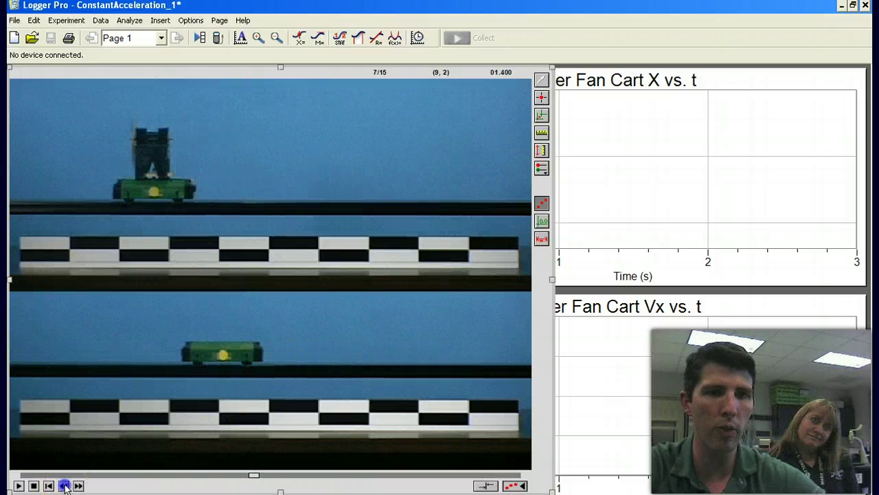
{"action": "left_click", "coordinate": [64, 486]}
{"action": "left_click", "coordinate": [64, 485]}
{"action": "left_click", "coordinate": [64, 485]}
{"action": "left_click", "coordinate": [63, 485]}
{"action": "left_click", "coordinate": [64, 486]}
{"action": "left_click", "coordinate": [64, 486]}
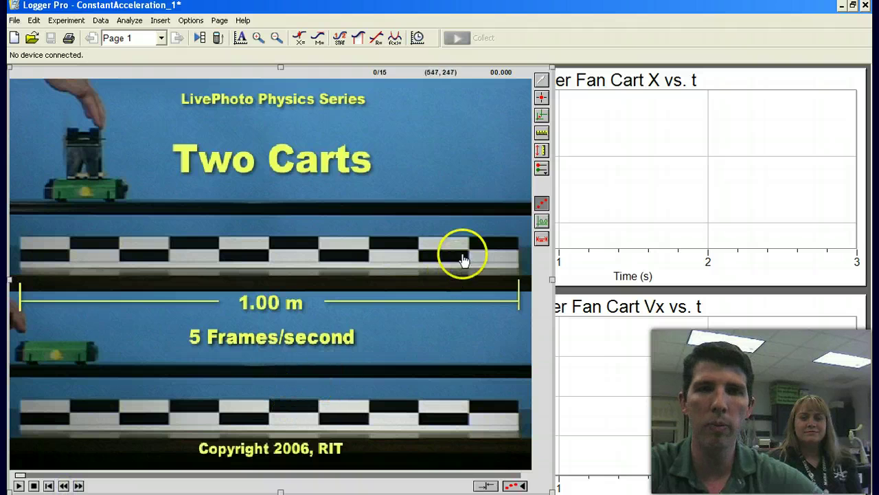
With Add Point, mark the upper cart's front edge in frames 0 through 3.
{"action": "left_click", "coordinate": [541, 98]}
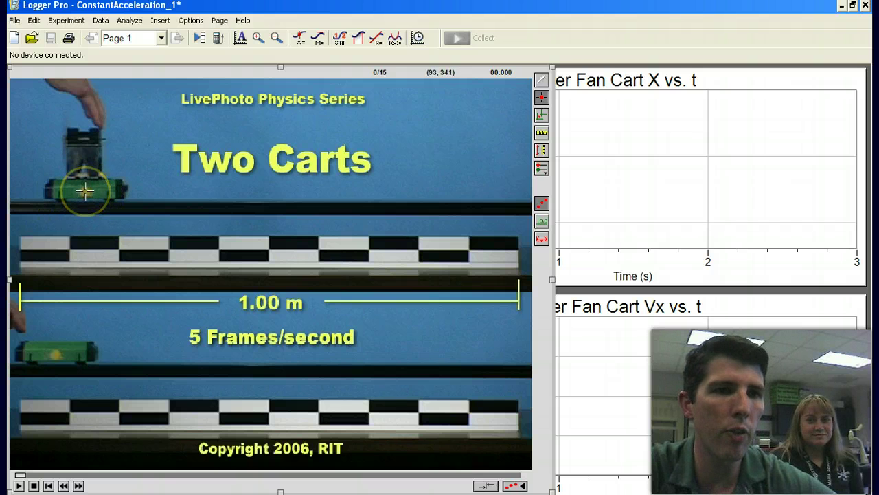
{"action": "left_click_drag", "start_coordinate": [84, 191], "coordinate": [128, 188]}
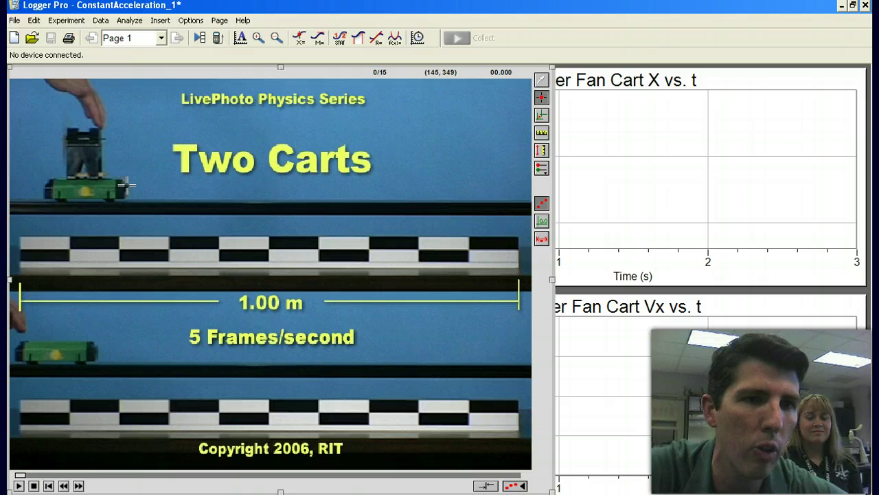
{"action": "left_click", "coordinate": [126, 184]}
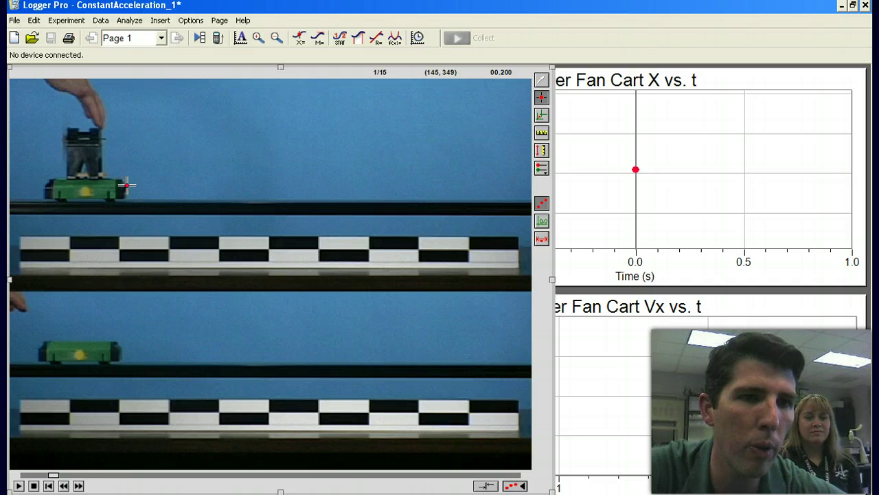
{"action": "left_click", "coordinate": [126, 184]}
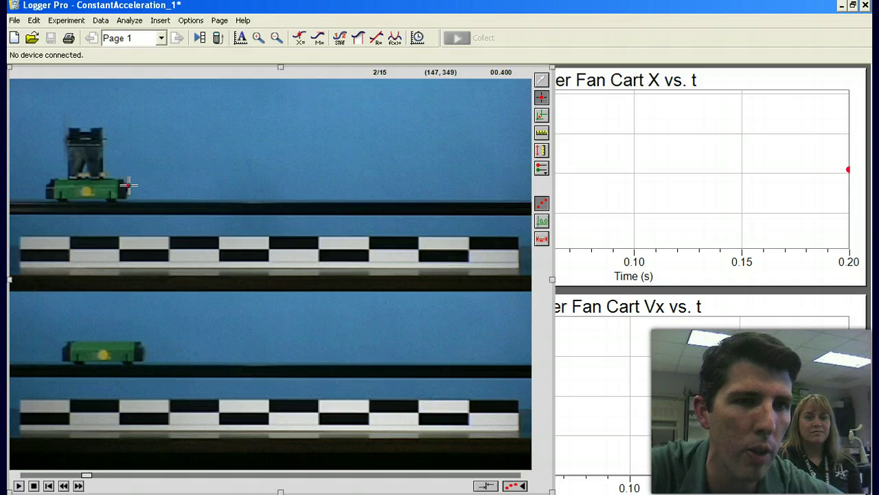
{"action": "left_click", "coordinate": [128, 184]}
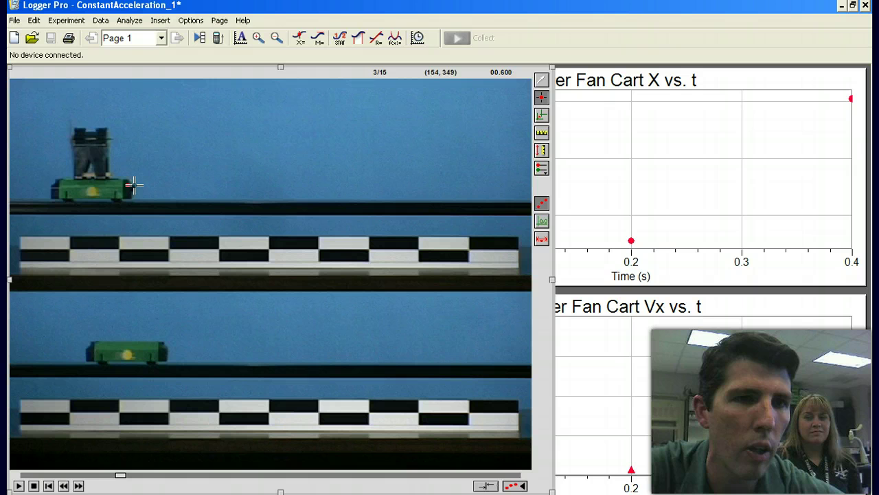
{"action": "left_click", "coordinate": [134, 184]}
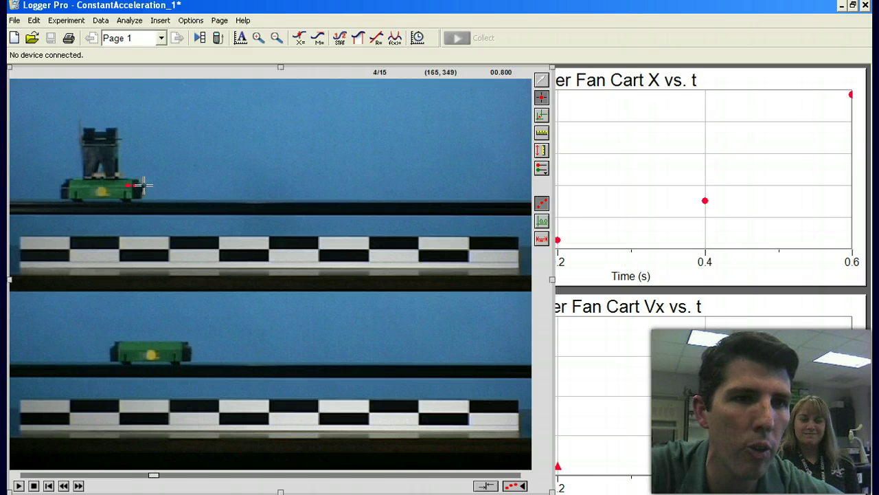
Mark the upper cart's front in the remaining frames through the final frame 15/15.
{"action": "left_click", "coordinate": [143, 184]}
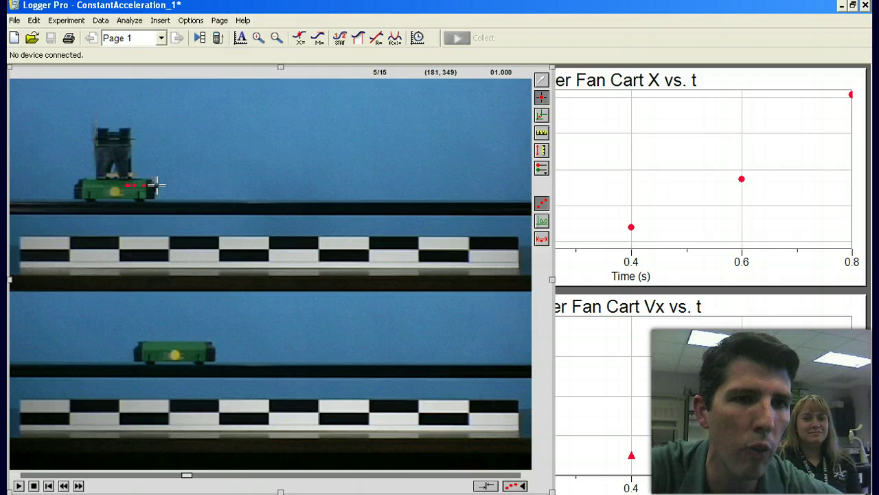
{"action": "left_click", "coordinate": [157, 184]}
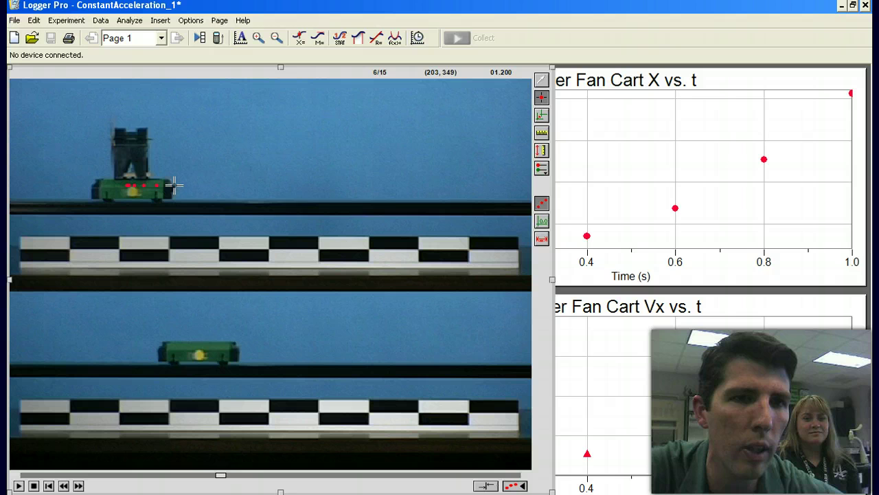
{"action": "left_click", "coordinate": [174, 184]}
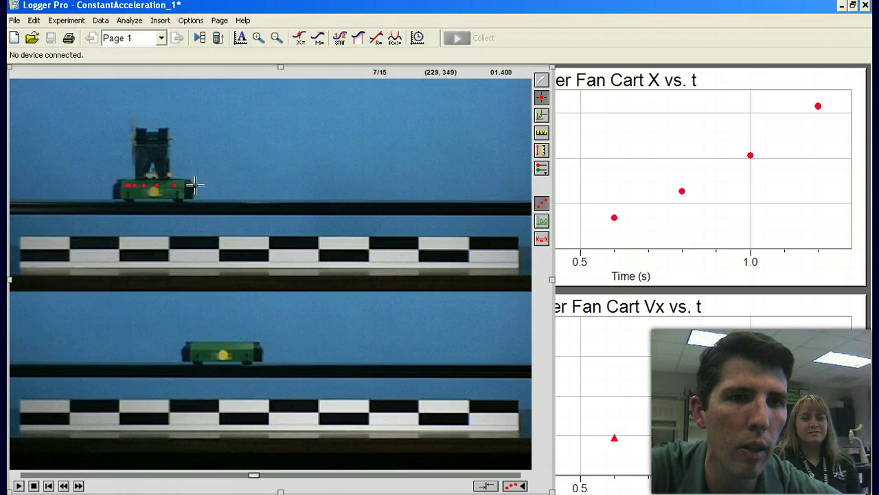
{"action": "left_click", "coordinate": [195, 184]}
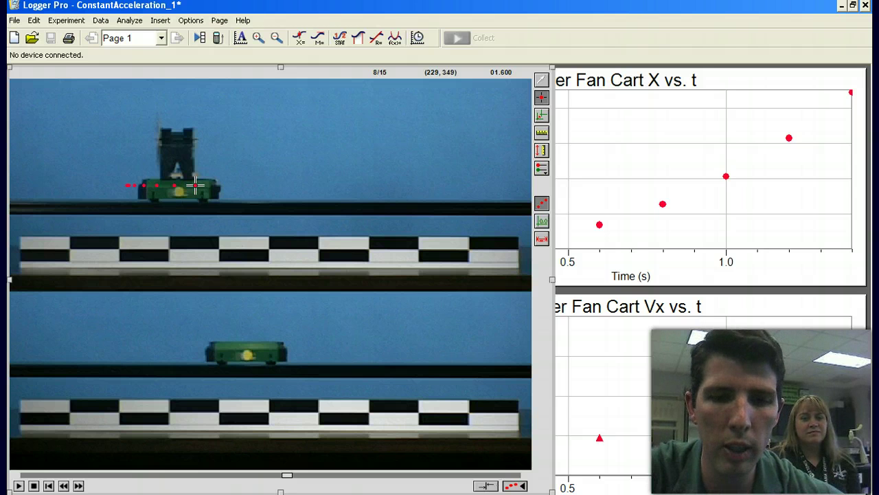
{"action": "key", "text": "ctrl+p"}
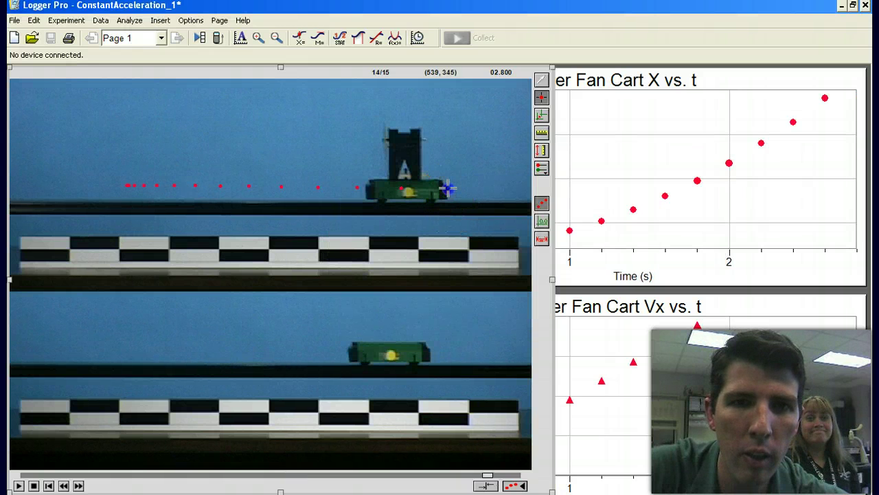
{"action": "left_click", "coordinate": [448, 187]}
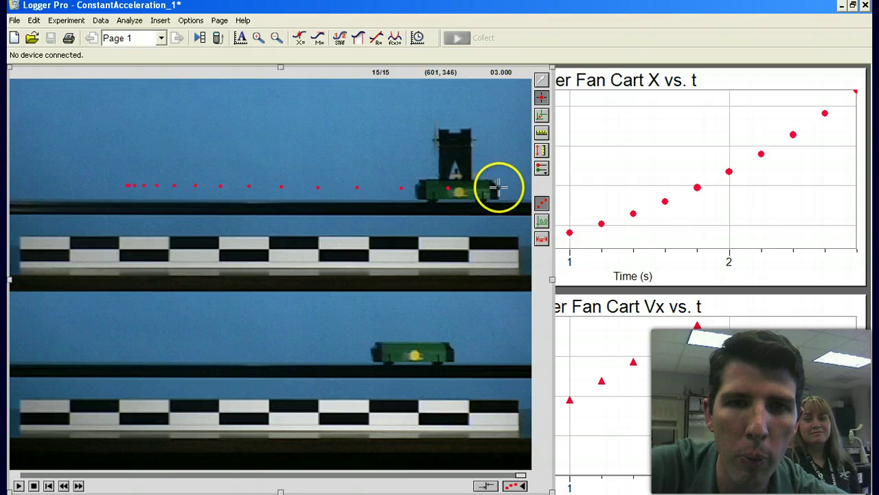
{"action": "left_click", "coordinate": [498, 186]}
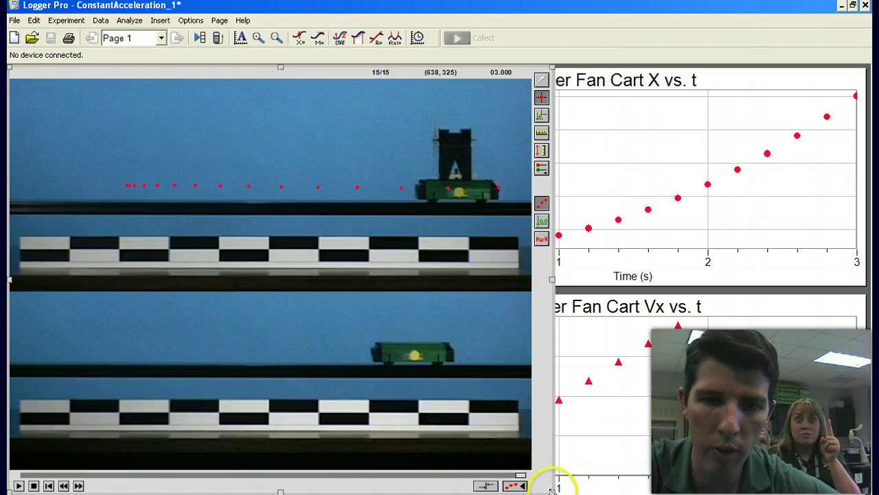
Shrink the video, then try a linear fit on a middle X range and remove it.
{"action": "left_click_drag", "start_coordinate": [551, 490], "coordinate": [227, 286]}
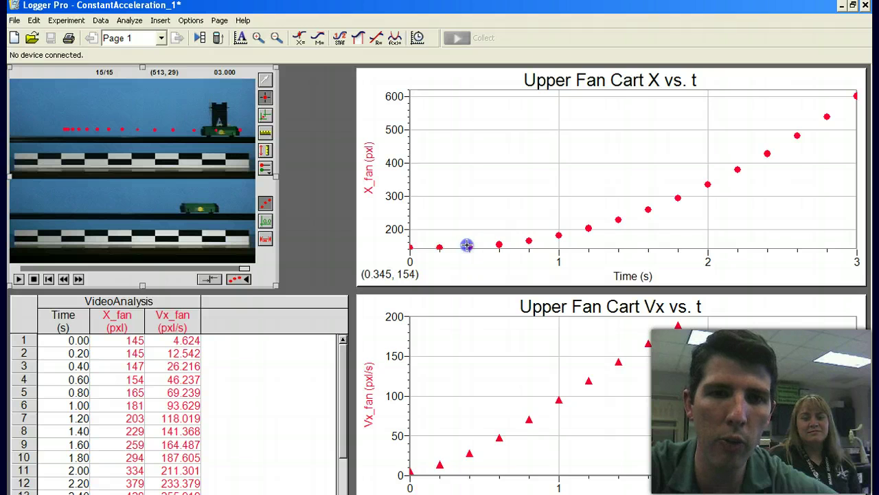
{"action": "mouse_move", "coordinate": [462, 245]}
{"action": "left_mouse_down"}
{"action": "mouse_move", "coordinate": [529, 240]}
{"action": "mouse_move", "coordinate": [747, 175]}
{"action": "mouse_move", "coordinate": [803, 131]}
{"action": "left_mouse_up"}
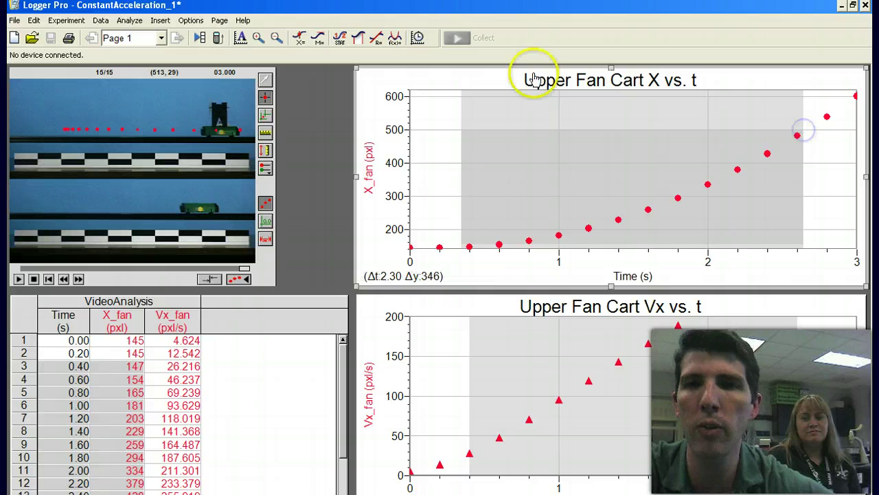
{"action": "left_click", "coordinate": [379, 40]}
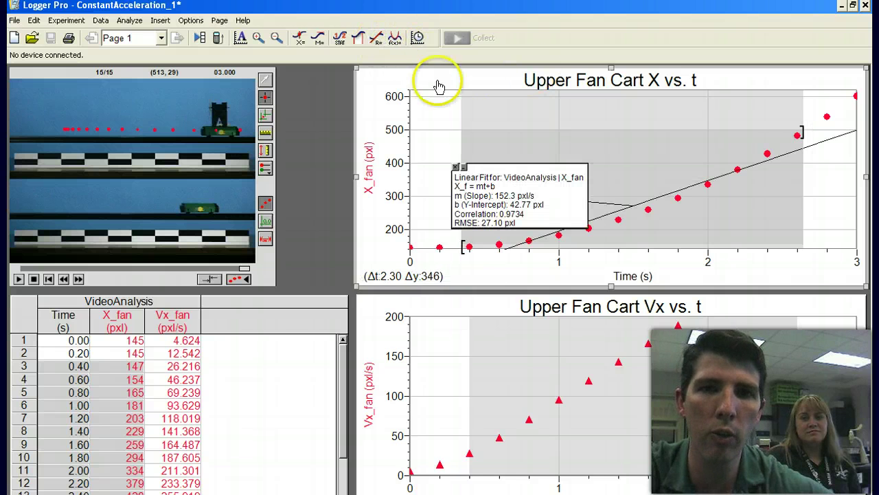
{"action": "left_click", "coordinate": [456, 167]}
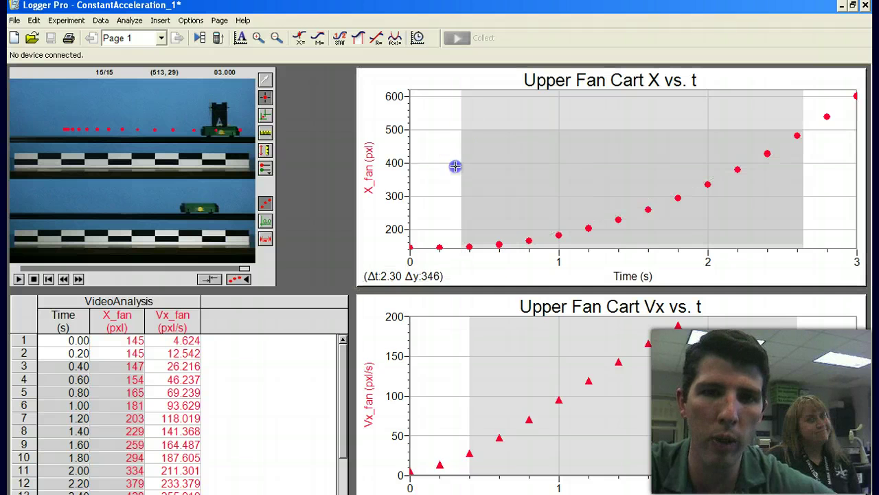
{"action": "left_click", "coordinate": [396, 40]}
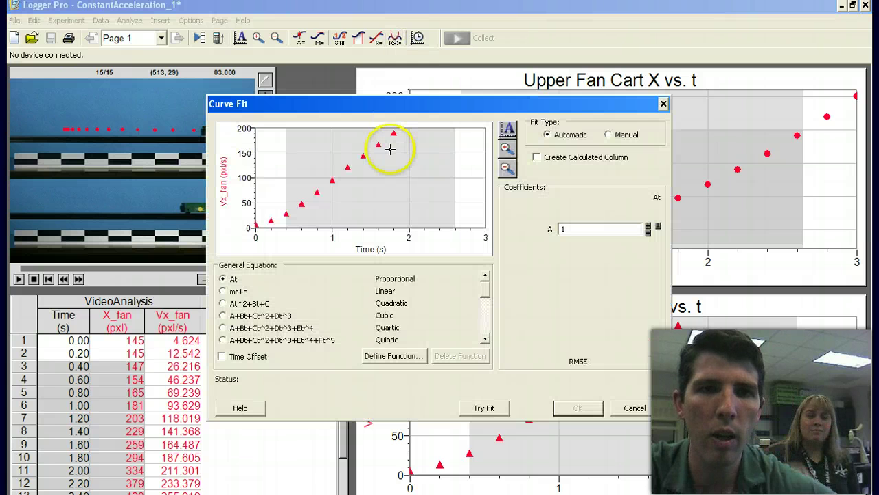
{"action": "left_click", "coordinate": [223, 303]}
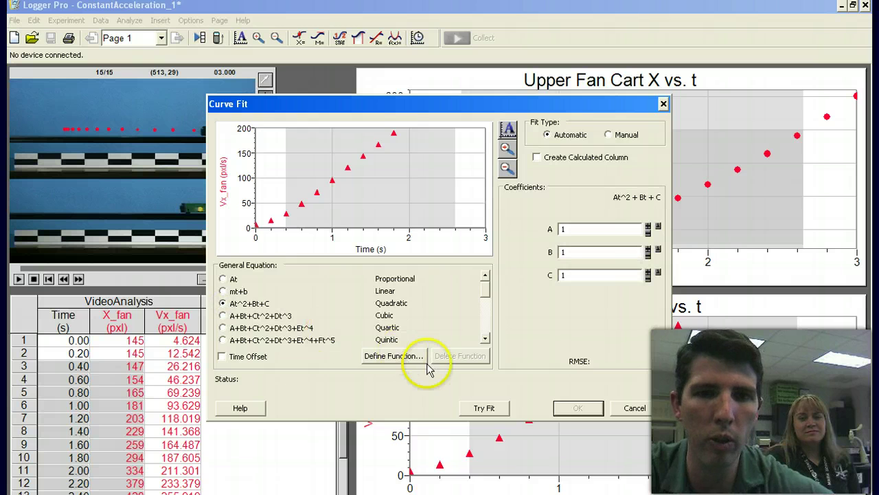
{"action": "left_click", "coordinate": [480, 408]}
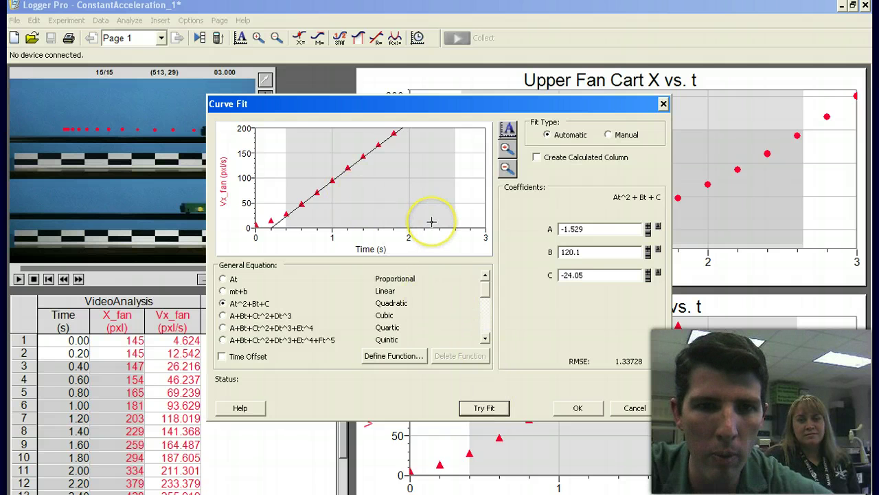
{"action": "left_click", "coordinate": [635, 408]}
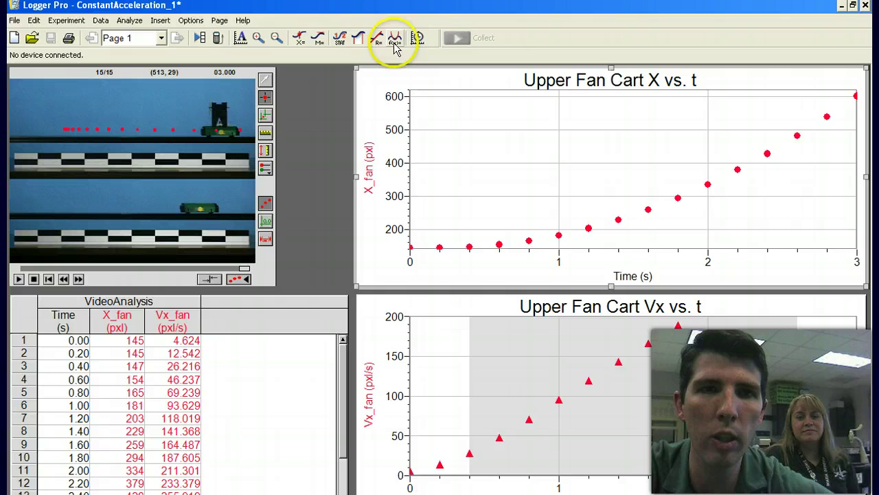
Try an At^2+Bt+C fit on all X data, remove it, and select roughly 0.35–2.67 s.
{"action": "left_click", "coordinate": [394, 42]}
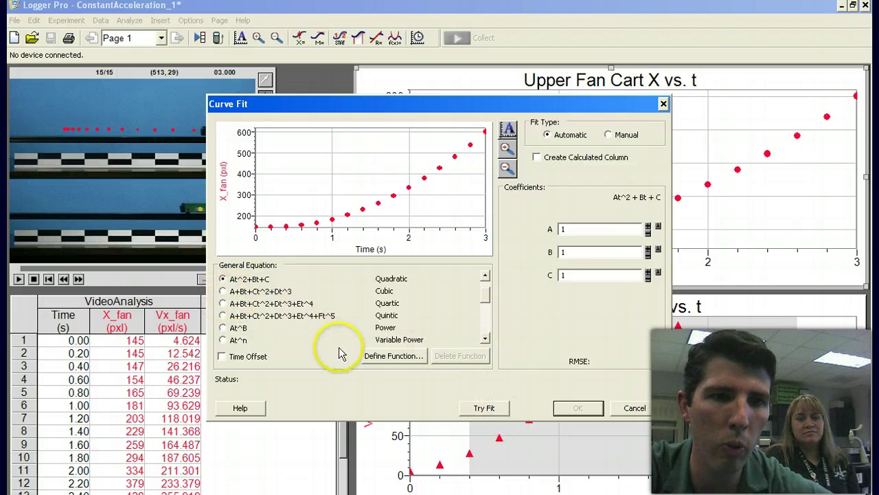
{"action": "left_click", "coordinate": [480, 408]}
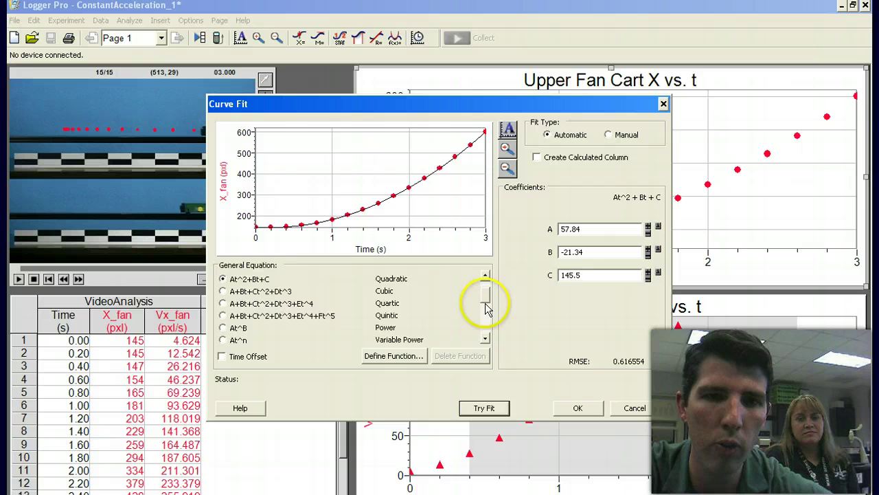
{"action": "left_click", "coordinate": [485, 275]}
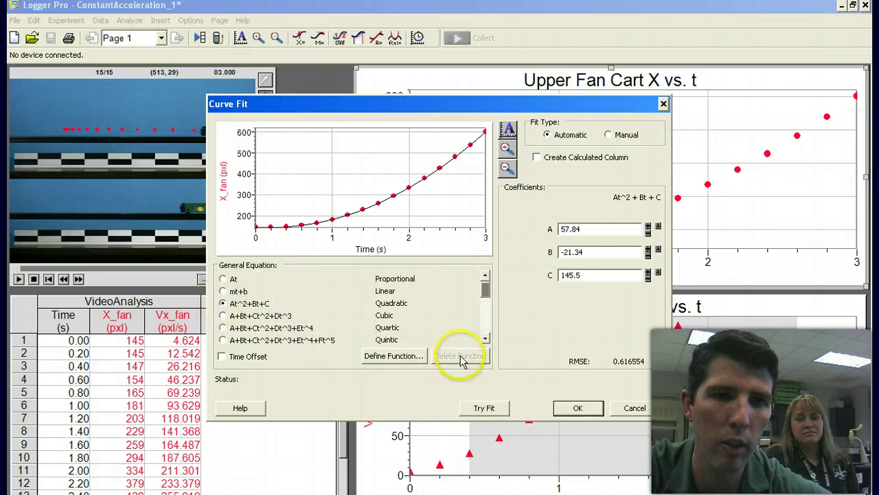
{"action": "left_click", "coordinate": [434, 281]}
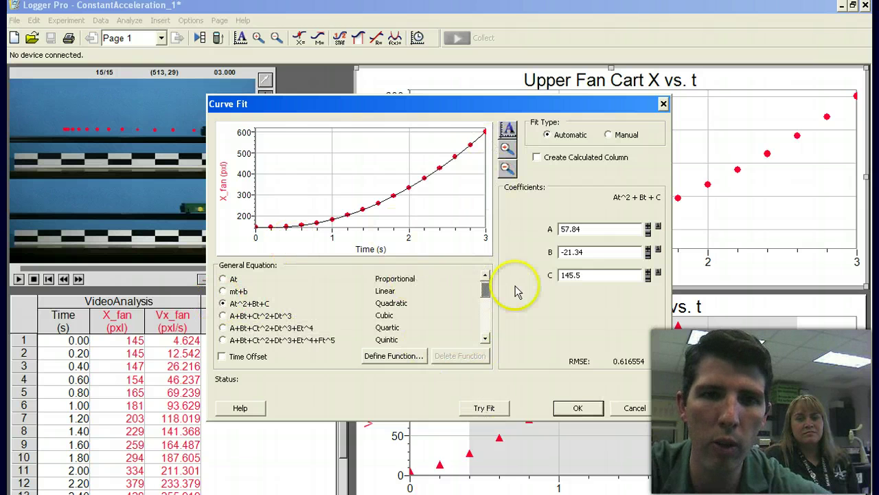
{"action": "left_click", "coordinate": [568, 408]}
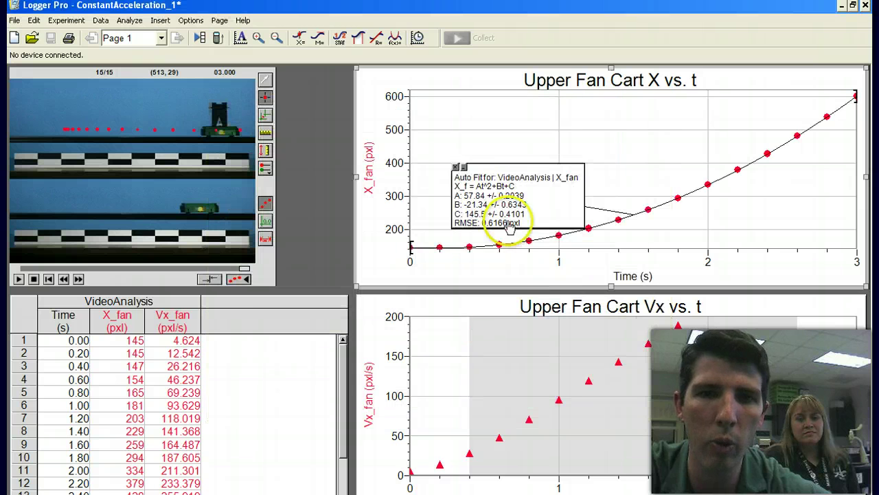
{"action": "left_click", "coordinate": [455, 167]}
{"action": "mouse_move", "coordinate": [461, 245]}
{"action": "left_mouse_down"}
{"action": "mouse_move", "coordinate": [514, 245]}
{"action": "mouse_move", "coordinate": [694, 209]}
{"action": "mouse_move", "coordinate": [808, 197]}
{"action": "left_mouse_up"}
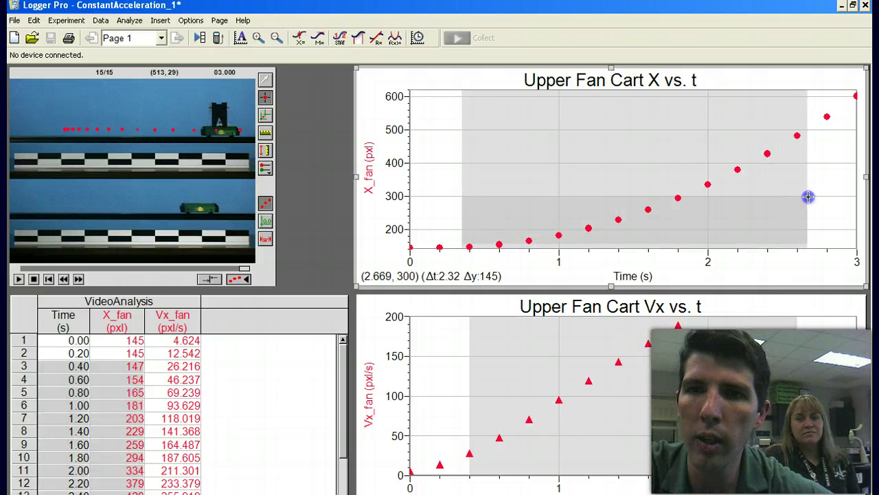
Fit At^2+Bt+C to the widened X selection (A = 58.63), move the box up, select early Vx data.
{"action": "left_click_drag", "start_coordinate": [802, 165], "coordinate": [806, 127]}
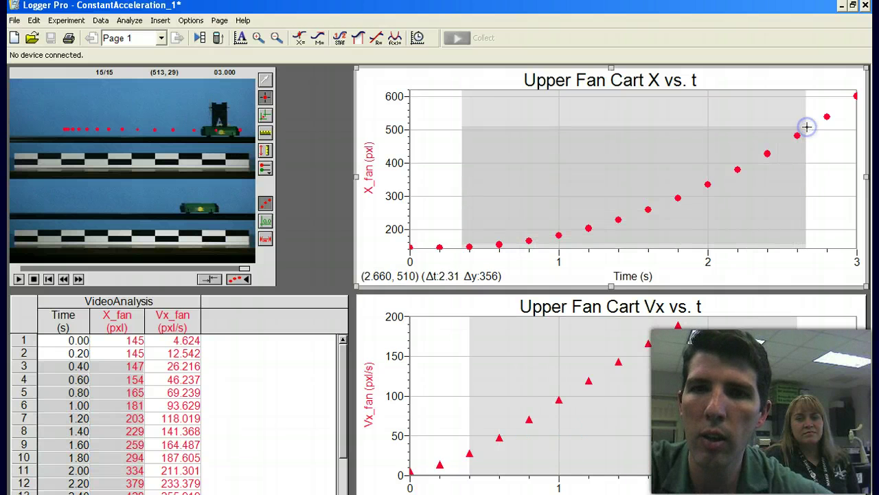
{"action": "left_click", "coordinate": [394, 40]}
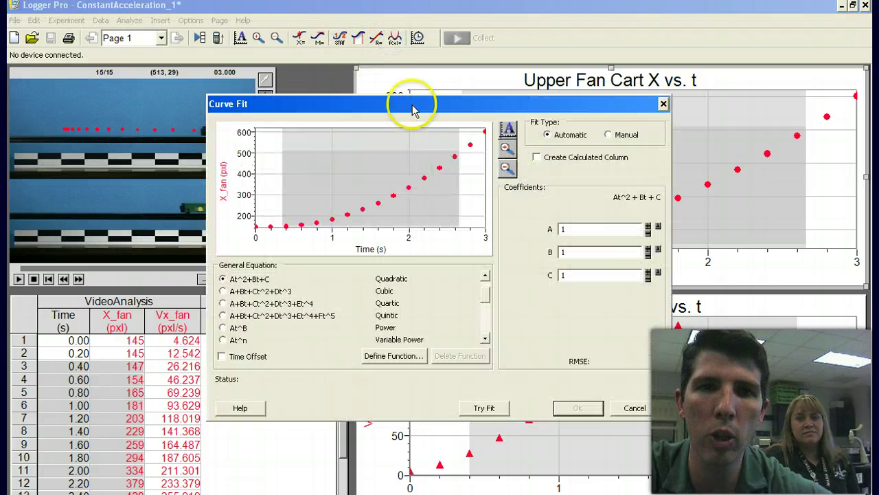
{"action": "left_click", "coordinate": [477, 409]}
{"action": "left_click", "coordinate": [576, 409]}
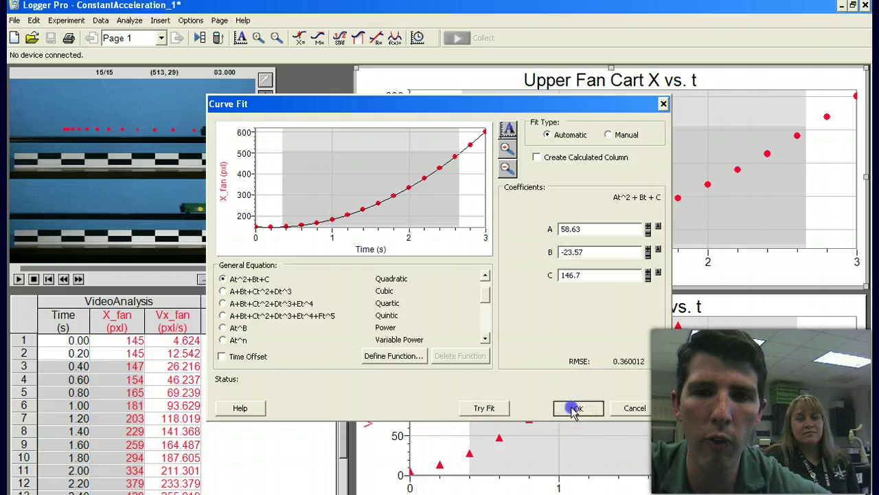
{"action": "left_click", "coordinate": [513, 210]}
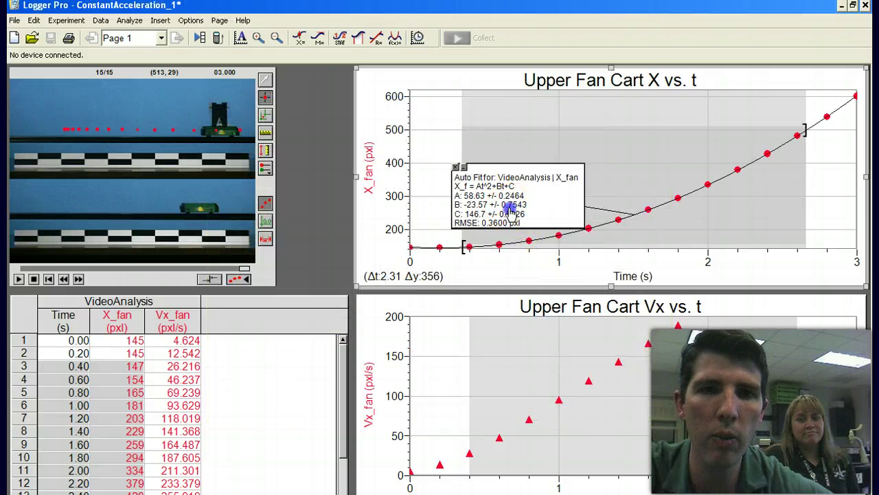
{"action": "left_click_drag", "start_coordinate": [510, 212], "coordinate": [504, 155]}
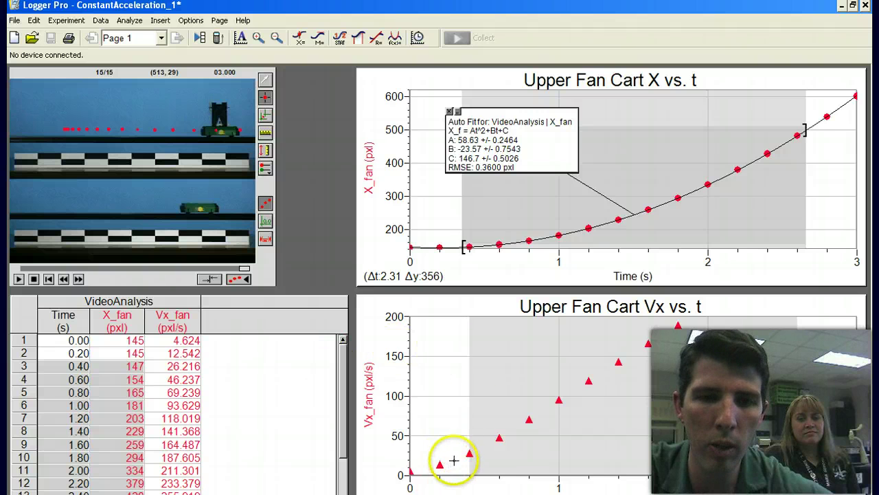
{"action": "left_click_drag", "start_coordinate": [453, 459], "coordinate": [627, 349]}
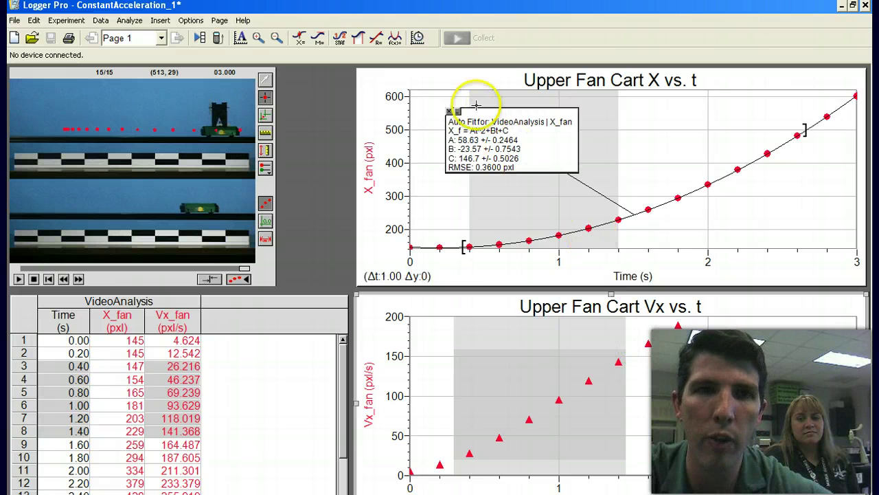
Apply a linear fit to the selected Vx data (slope 116.5 pxl/s/s) and move its box aside.
{"action": "left_click", "coordinate": [377, 40]}
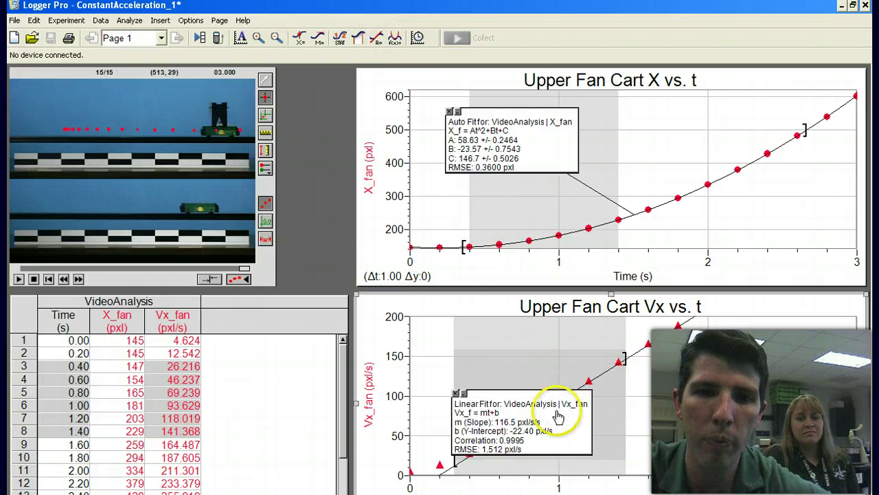
{"action": "left_click_drag", "start_coordinate": [557, 411], "coordinate": [508, 363]}
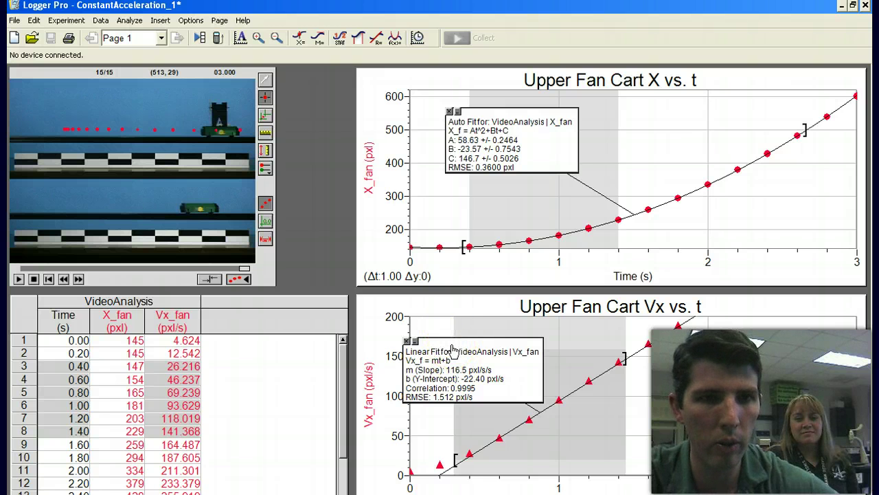
Save As ConstantAcceleration_1 plus the students' names in Desktop > Vernier Constant Acc.
{"action": "left_click", "coordinate": [14, 21]}
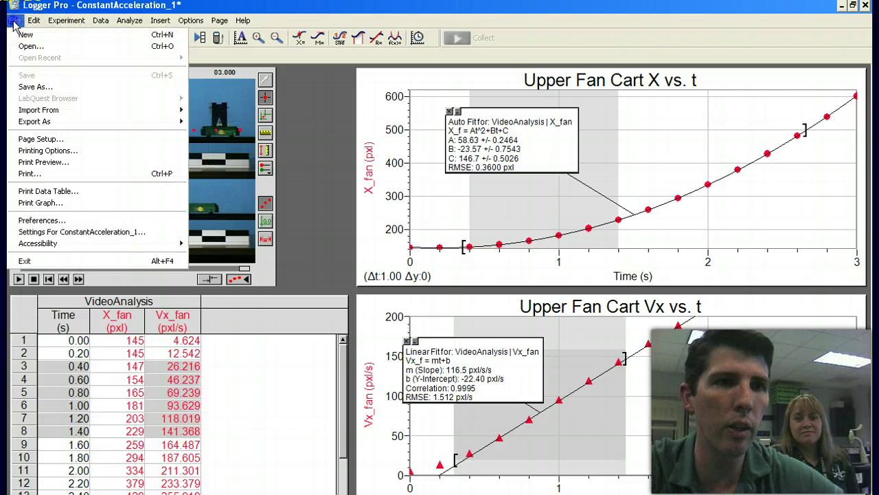
{"action": "left_click", "coordinate": [35, 88]}
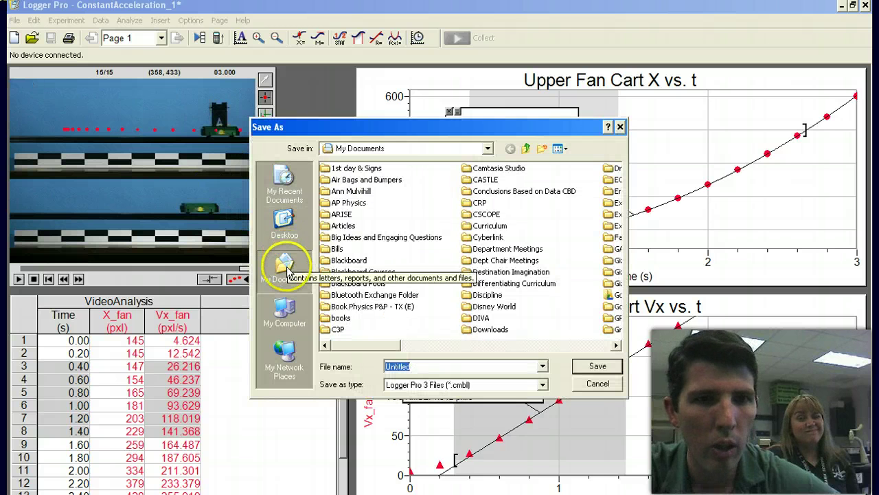
{"action": "left_click", "coordinate": [285, 222]}
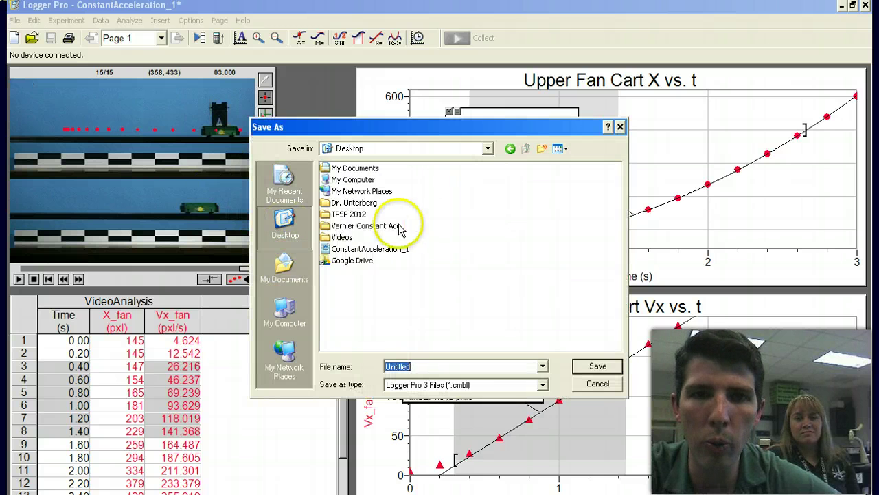
{"action": "left_click", "coordinate": [360, 229]}
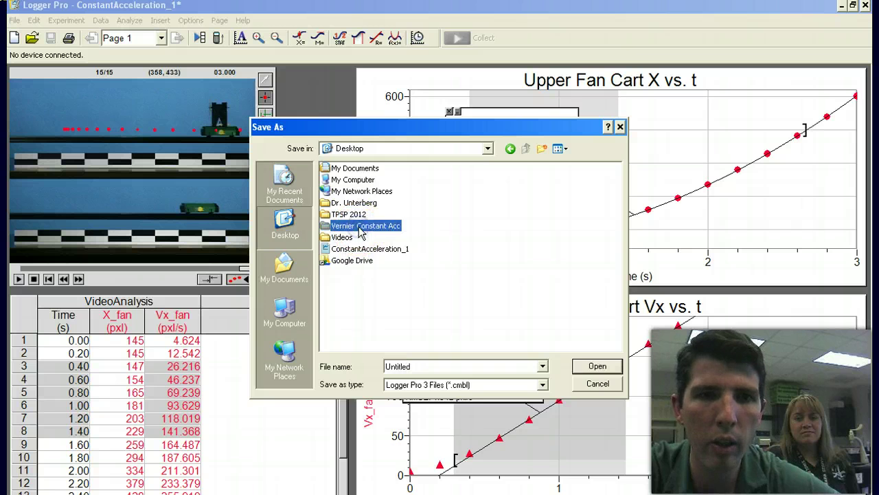
{"action": "double_click", "coordinate": [329, 226]}
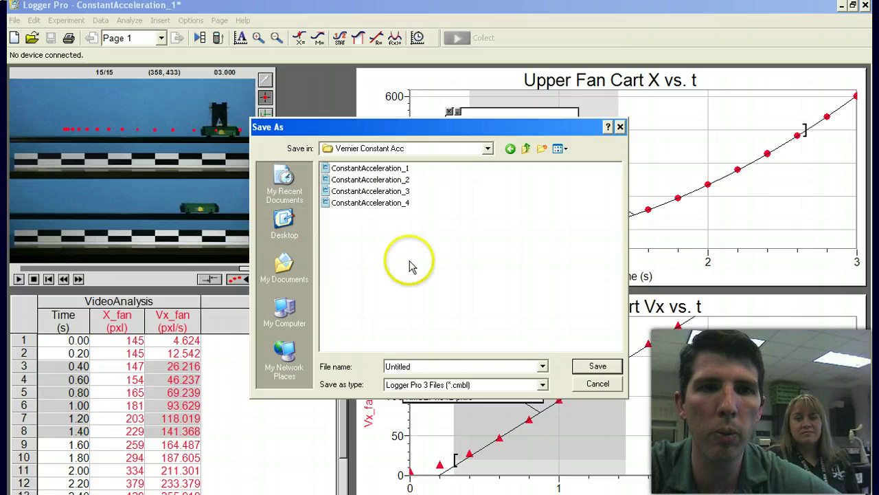
{"action": "left_click", "coordinate": [379, 169]}
{"action": "double_click", "coordinate": [465, 366]}
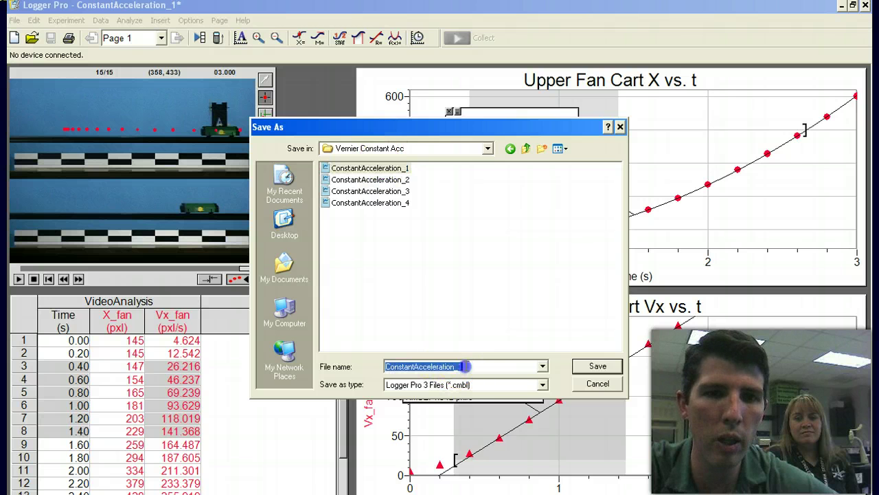
{"action": "key", "text": "End"}
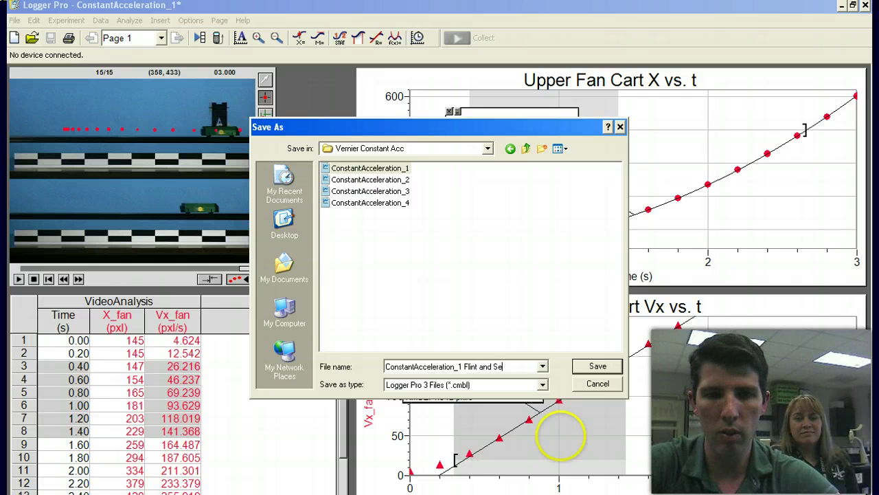
{"action": "type", "text": "Flint and Segovia"}
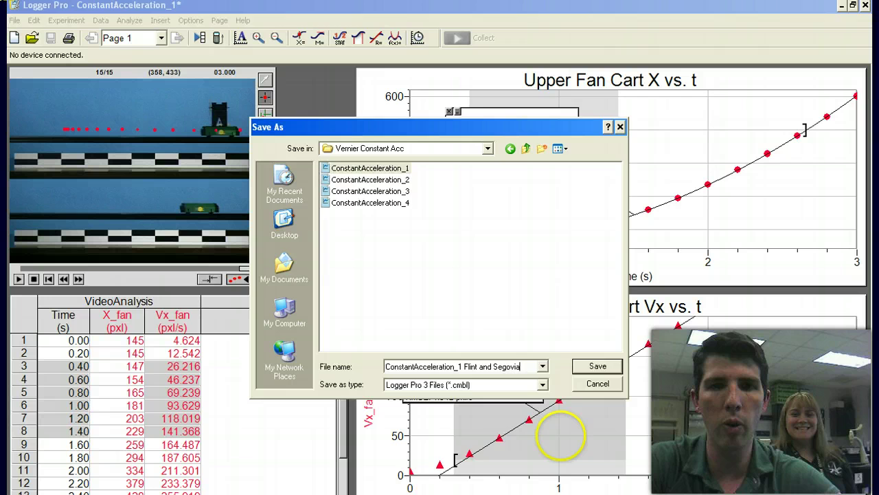
{"action": "key", "text": "Return"}
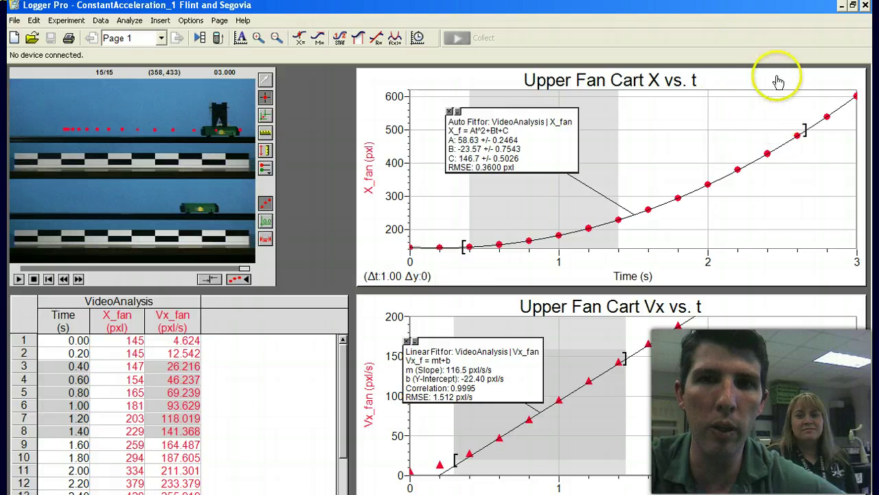
Close the saved upper-cart analysis and open ConstantAcceleration_2 from the Vernier Constant Acc folder.
{"action": "left_click", "coordinate": [865, 6]}
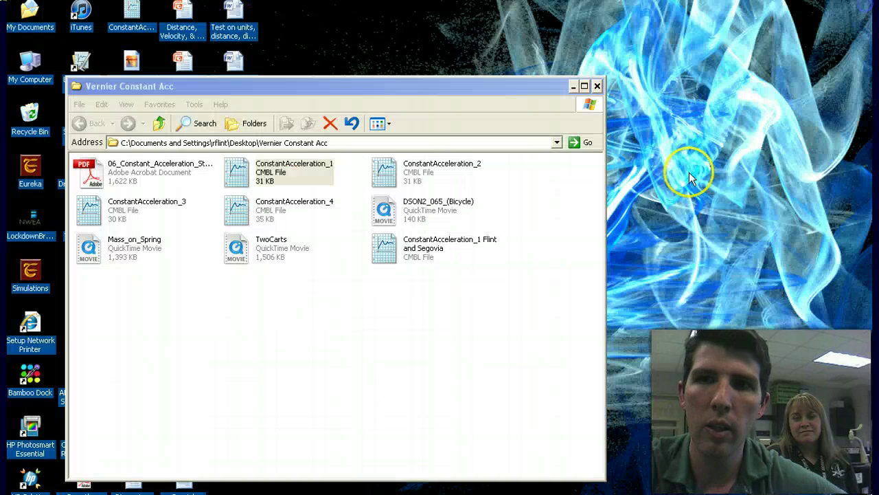
{"action": "double_click", "coordinate": [386, 180]}
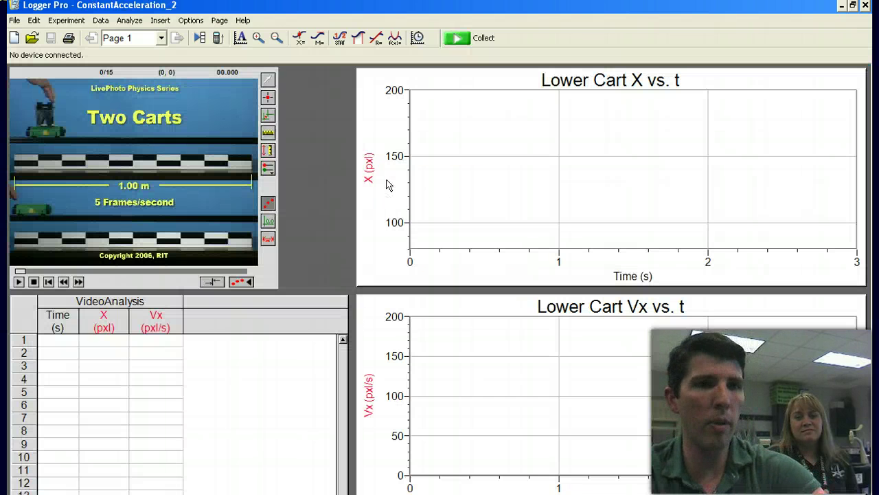
Enlarge the Two Carts movie and mark the lower cart's position in each frame with Add Point.
{"action": "left_click", "coordinate": [264, 281]}
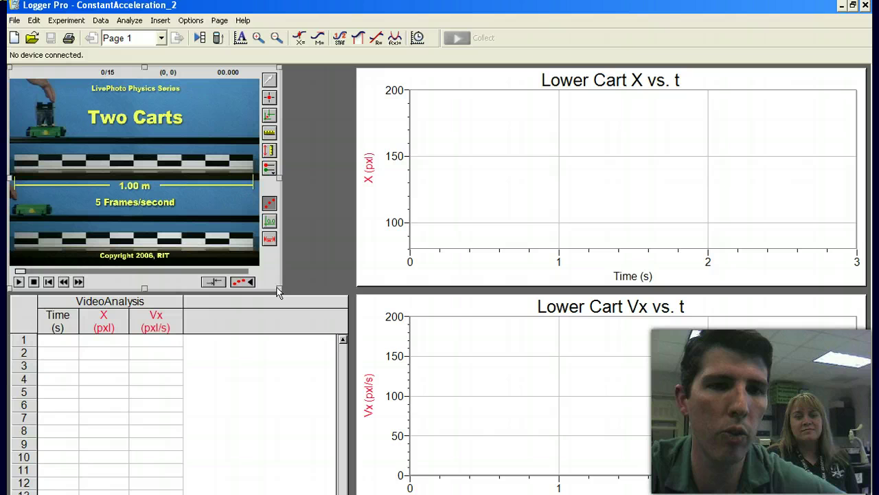
{"action": "left_click_drag", "start_coordinate": [278, 286], "coordinate": [450, 484]}
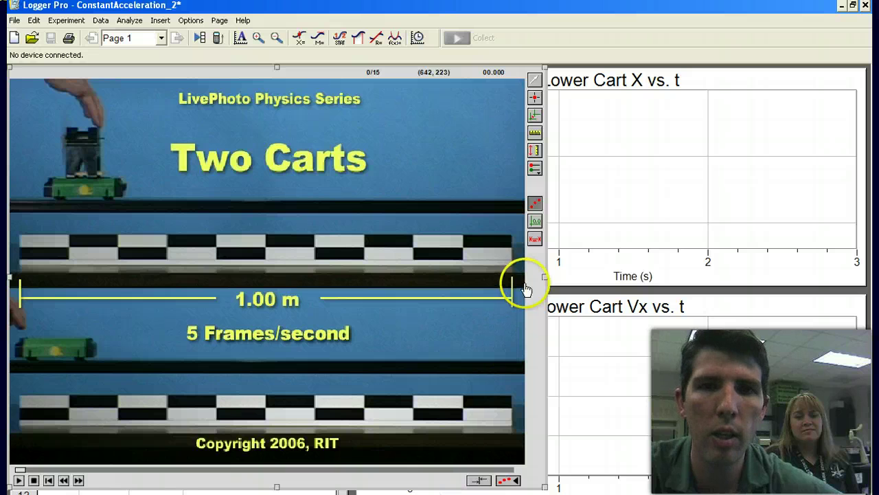
{"action": "left_click", "coordinate": [534, 99]}
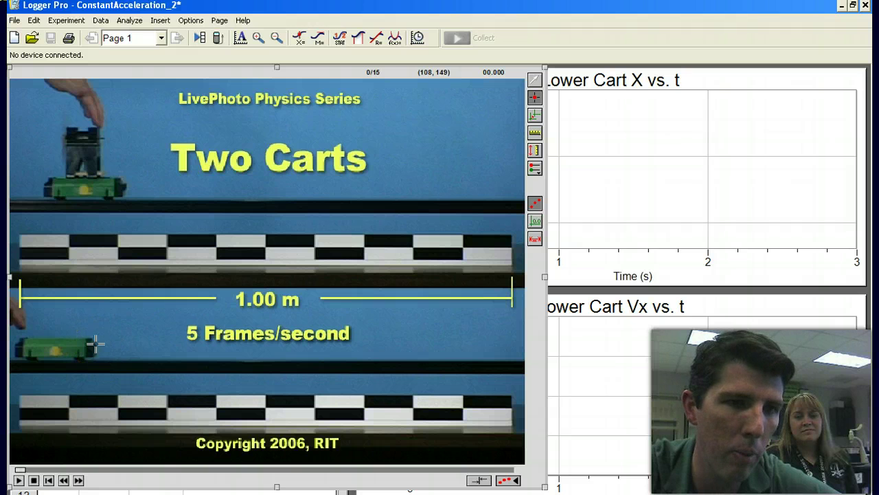
{"action": "left_click", "coordinate": [95, 343]}
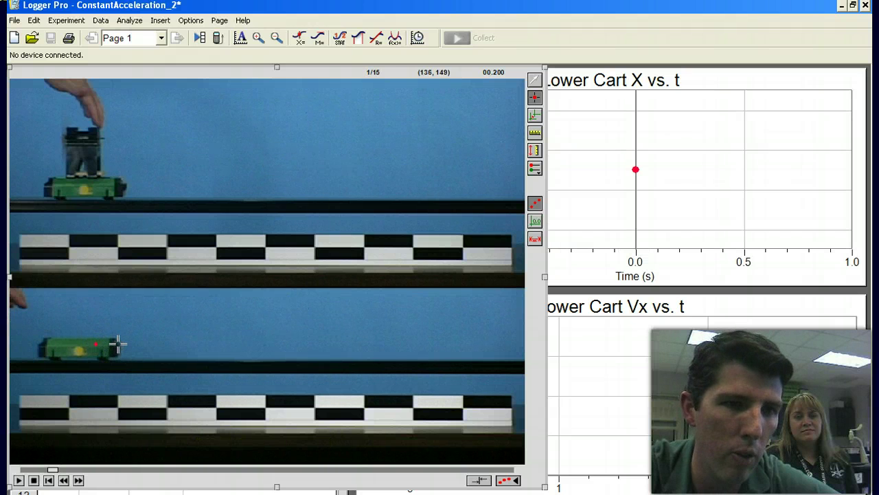
{"action": "left_click", "coordinate": [118, 344]}
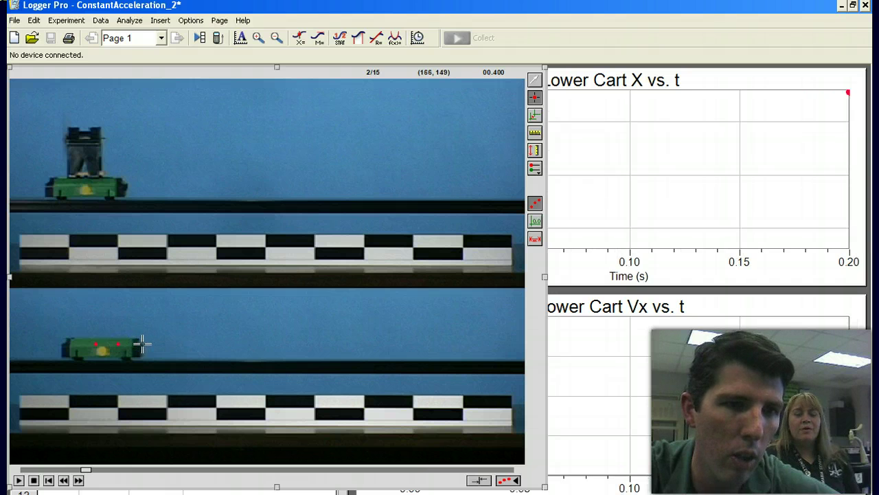
{"action": "left_click", "coordinate": [142, 343]}
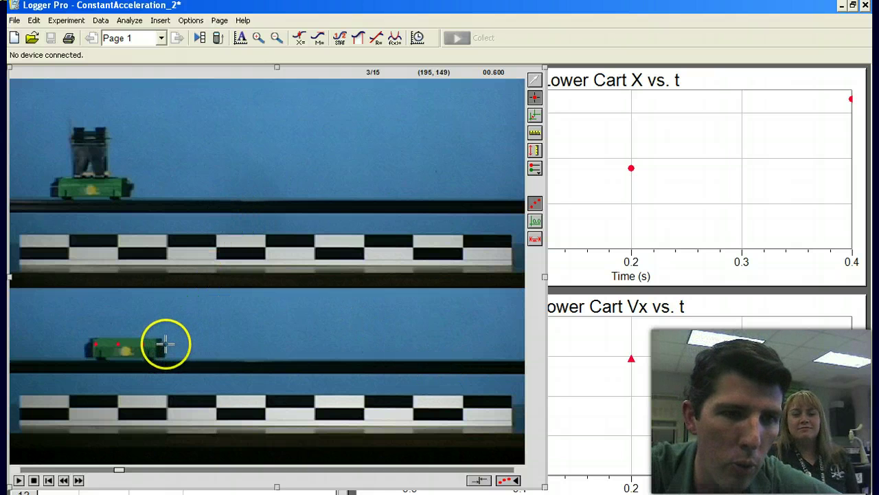
{"action": "left_click", "coordinate": [165, 343]}
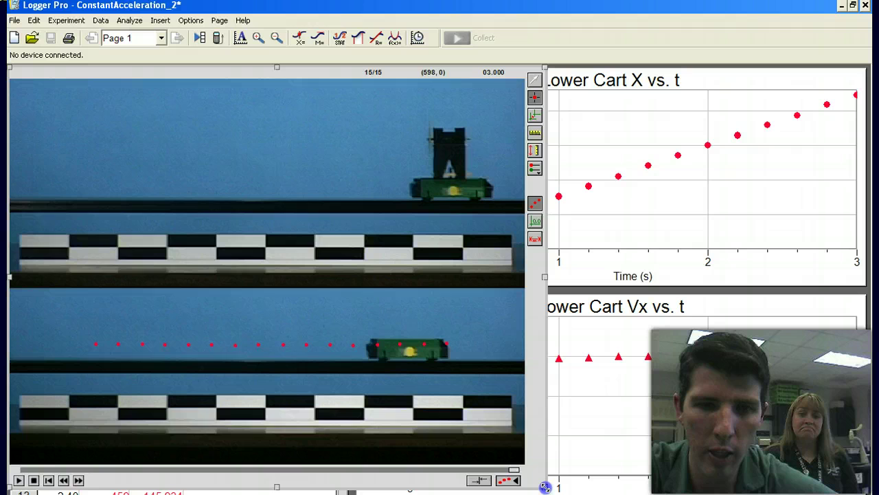
Fit a line to the selected X vs. t range (slope 146.6 pxl/s) and remove the Vx fit.
{"action": "left_click_drag", "start_coordinate": [544, 486], "coordinate": [192, 284]}
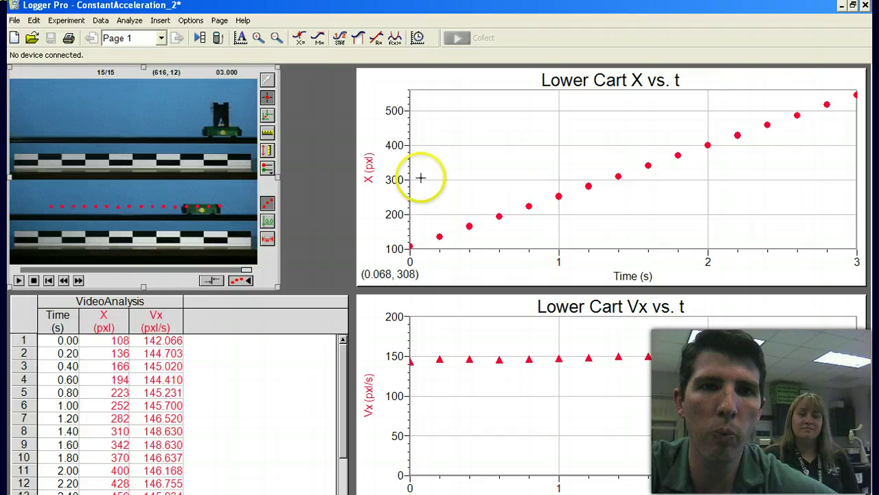
{"action": "left_click_drag", "start_coordinate": [460, 228], "coordinate": [803, 110]}
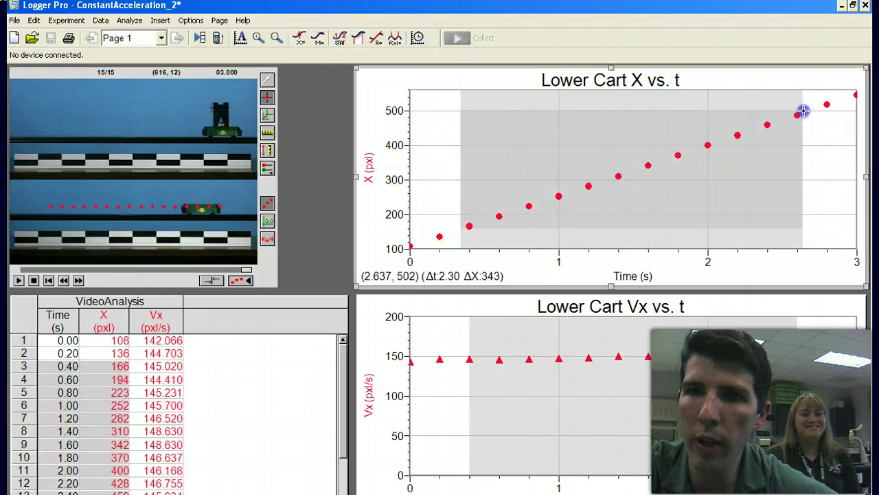
{"action": "left_click", "coordinate": [377, 40]}
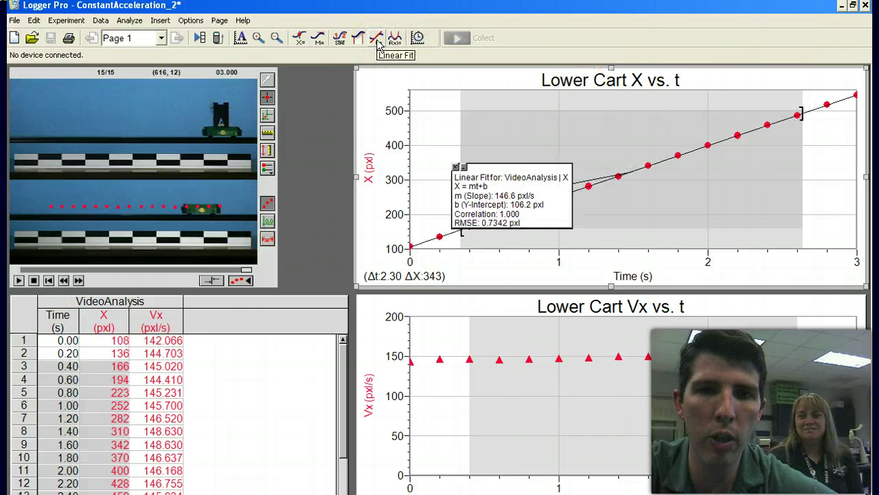
{"action": "left_click_drag", "start_coordinate": [494, 172], "coordinate": [477, 110]}
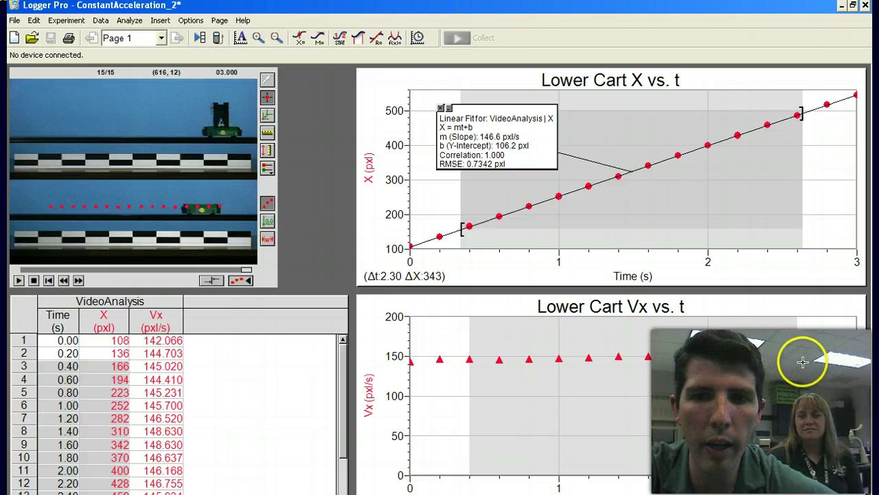
{"action": "left_click", "coordinate": [376, 38]}
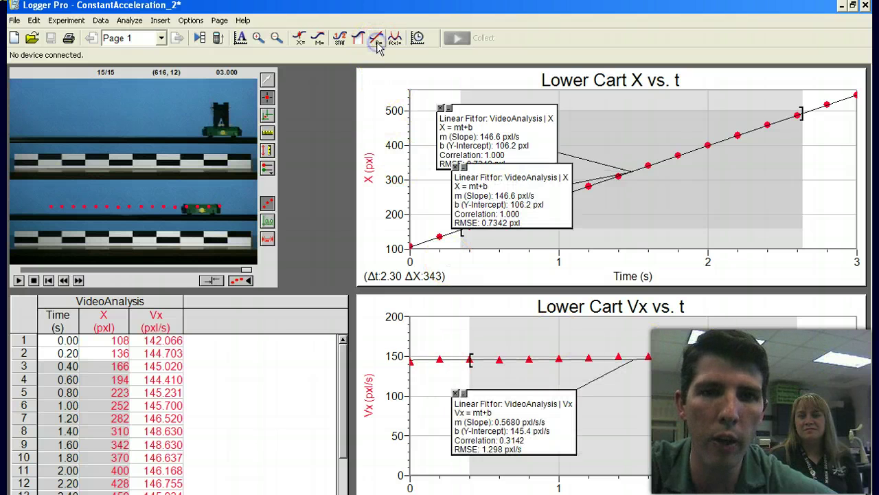
{"action": "left_click", "coordinate": [455, 393]}
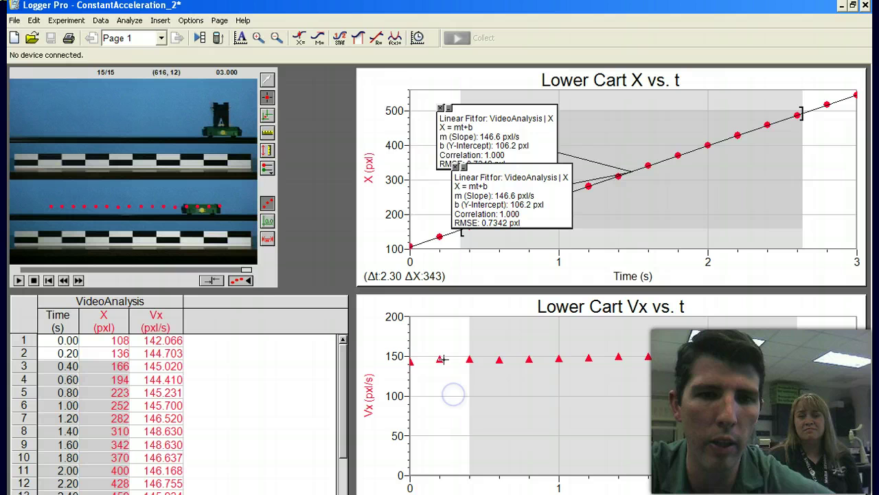
Show Vx statistics (mean 146.3 pxl/s), delete the extra X boxes, and move the statistics box to the graph's top.
{"action": "left_click", "coordinate": [341, 41]}
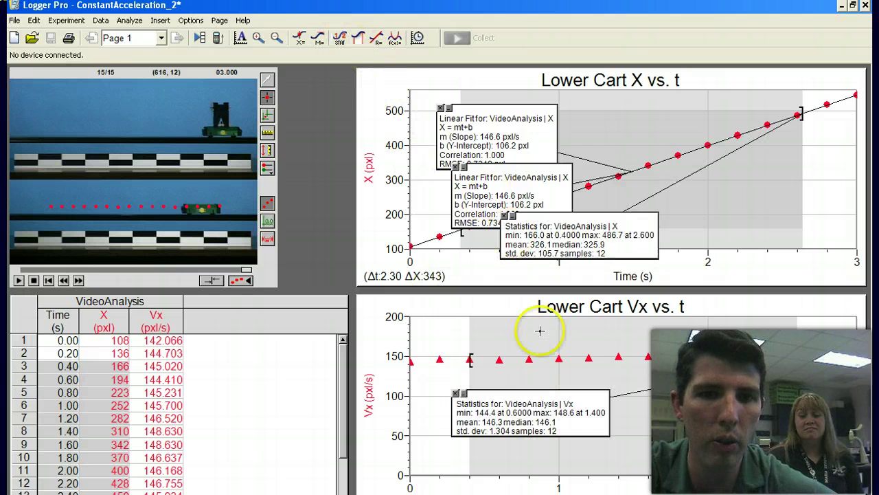
{"action": "left_click_drag", "start_coordinate": [524, 400], "coordinate": [512, 378]}
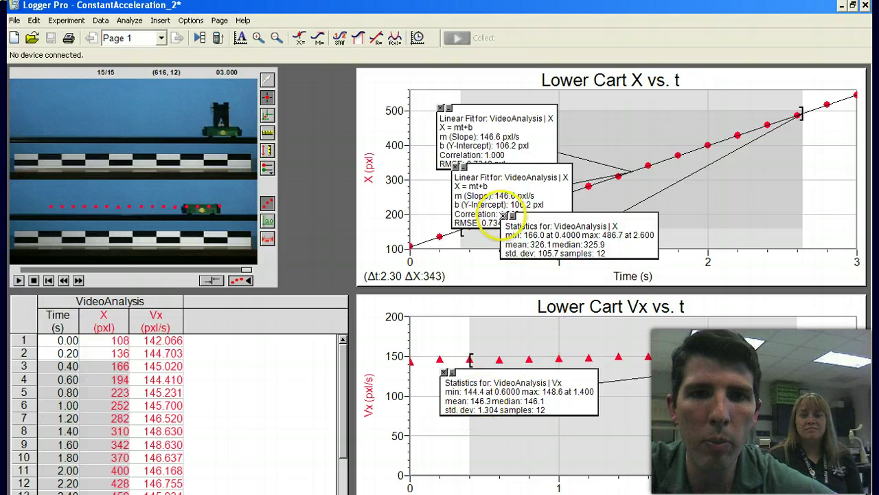
{"action": "left_click", "coordinate": [504, 215]}
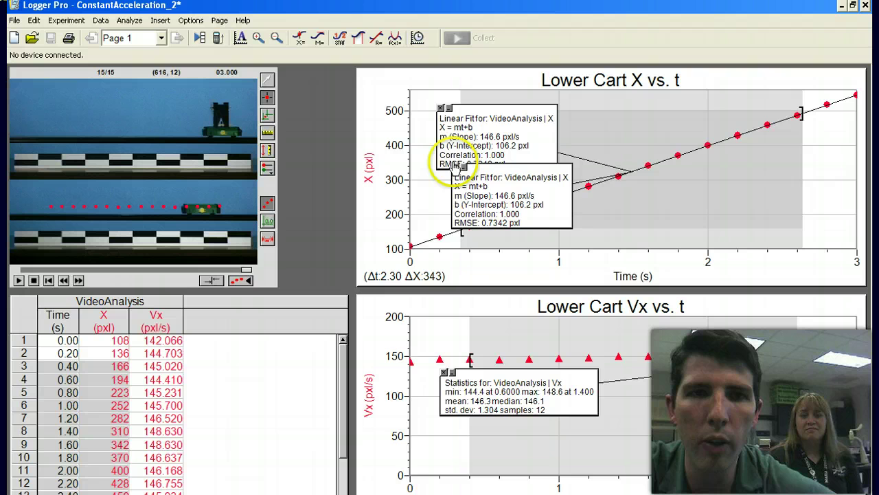
{"action": "left_click", "coordinate": [455, 167]}
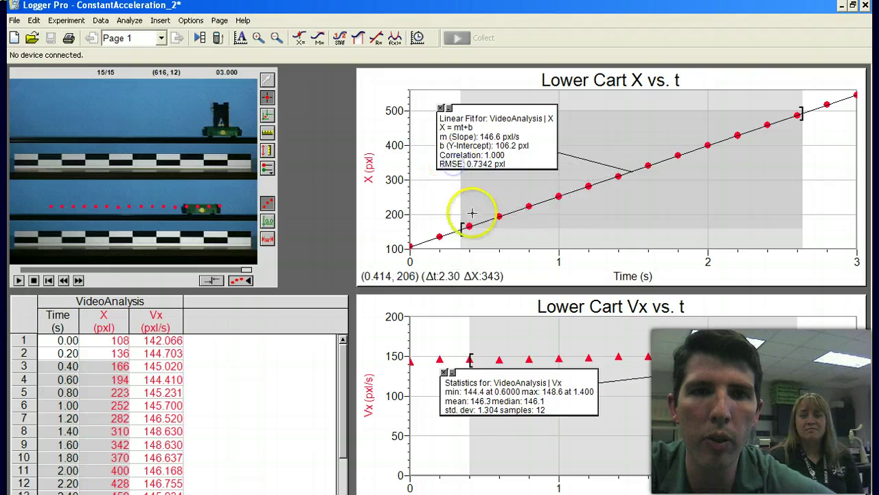
{"action": "left_click", "coordinate": [488, 143]}
{"action": "left_click", "coordinate": [489, 144]}
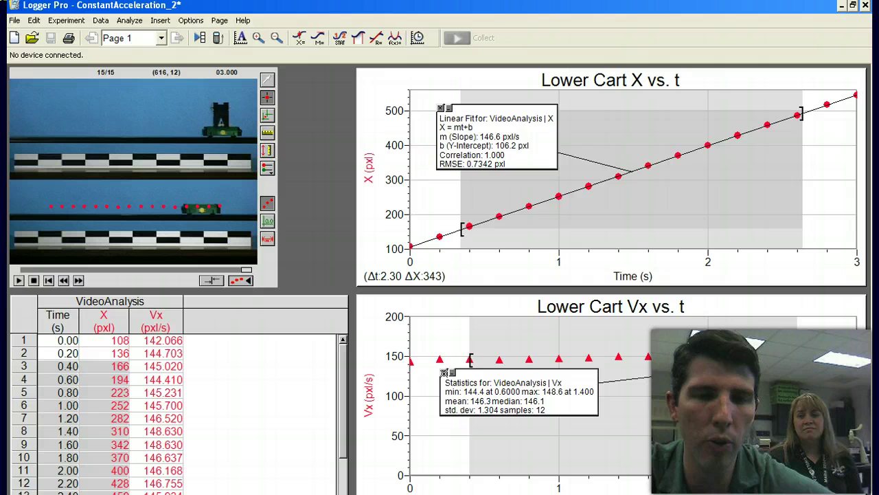
{"action": "left_click_drag", "start_coordinate": [474, 385], "coordinate": [483, 309]}
{"action": "left_click", "coordinate": [463, 417]}
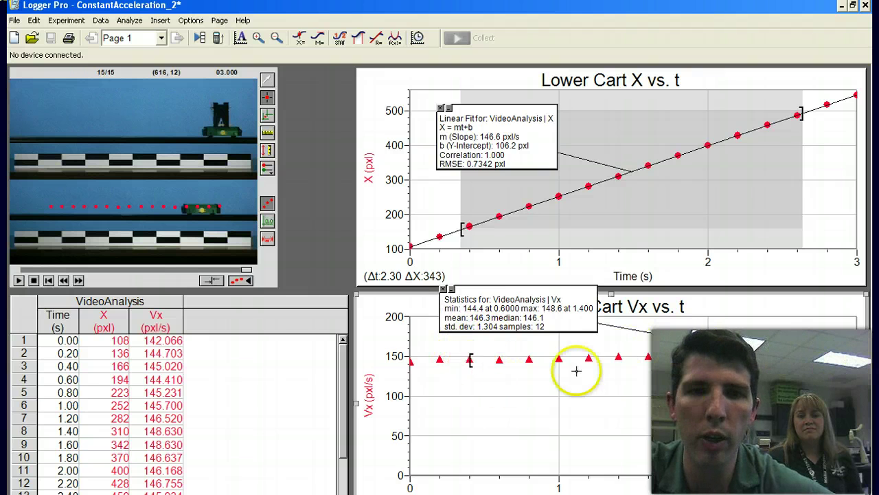
{"action": "left_click", "coordinate": [376, 38]}
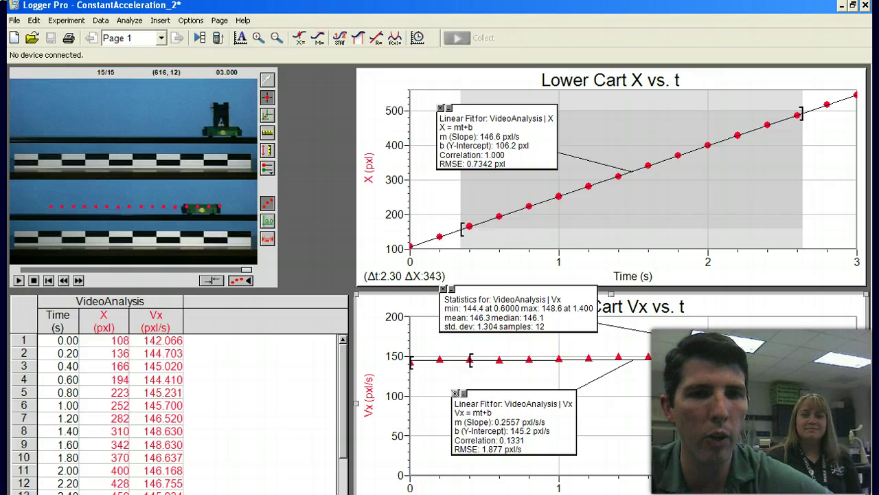
{"action": "left_click", "coordinate": [454, 392]}
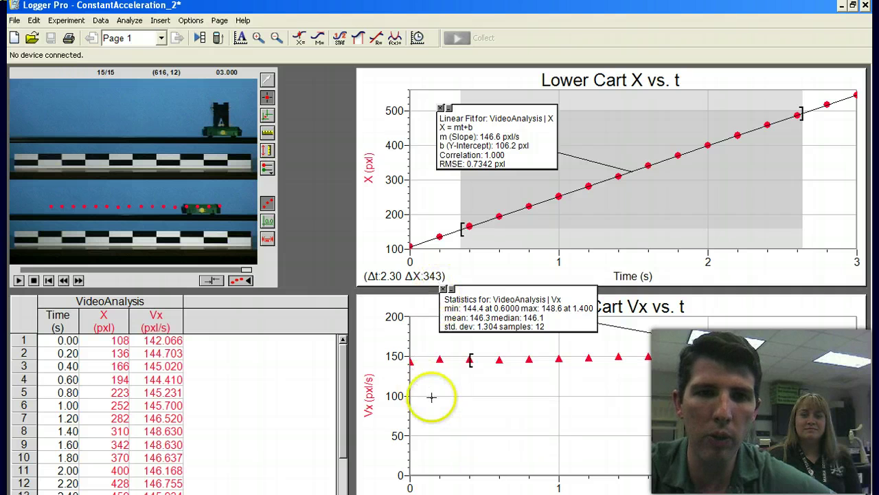